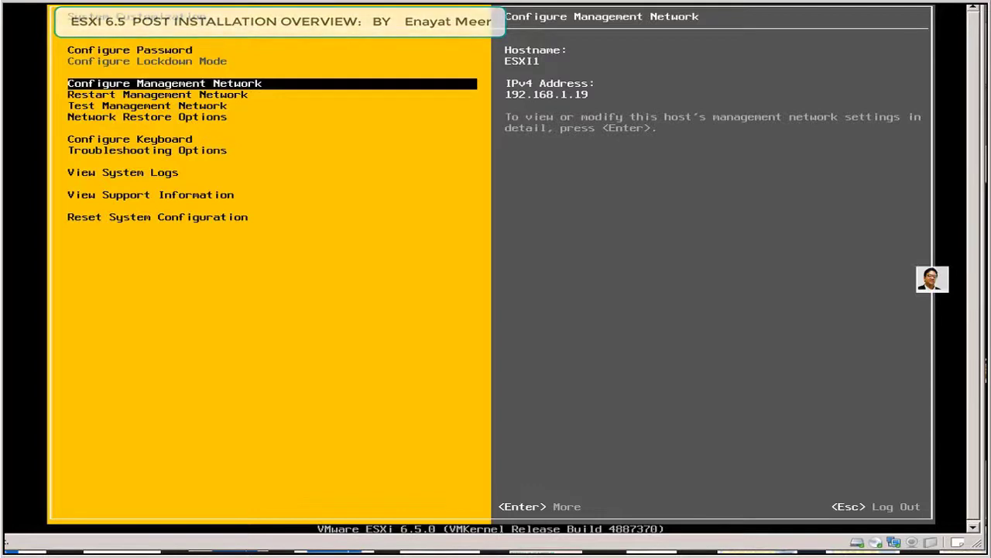
# Step: Review the static IPv4 settings (192.168.1.19, mask 255.255.255.0, gateway 192.168.1.1) without changing them
pyautogui.press('Return')
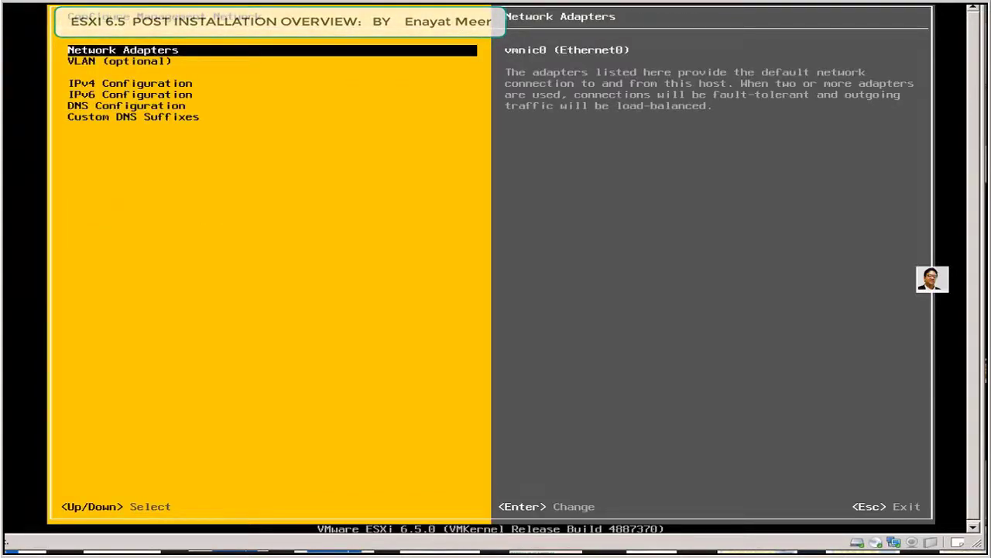
pyautogui.press('Down')
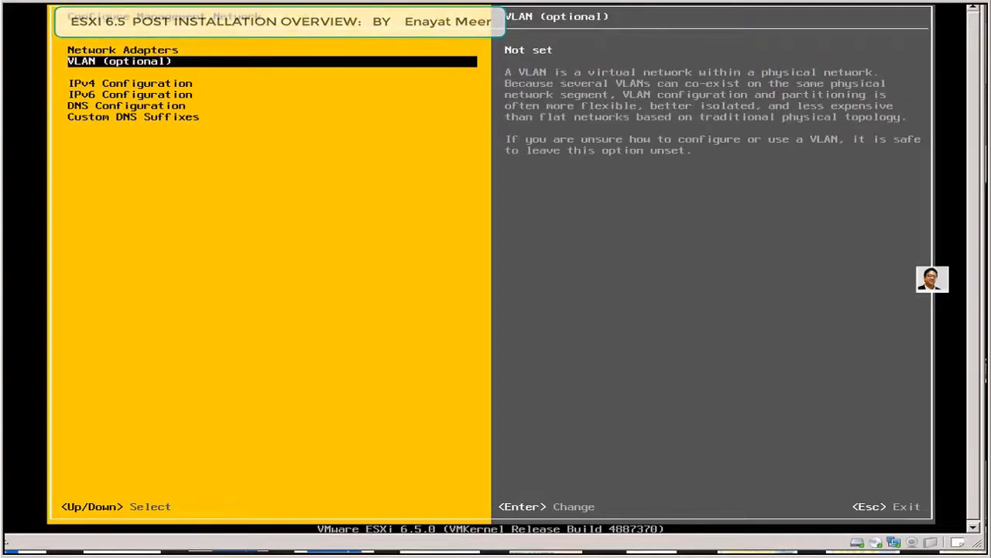
pyautogui.press('Down')
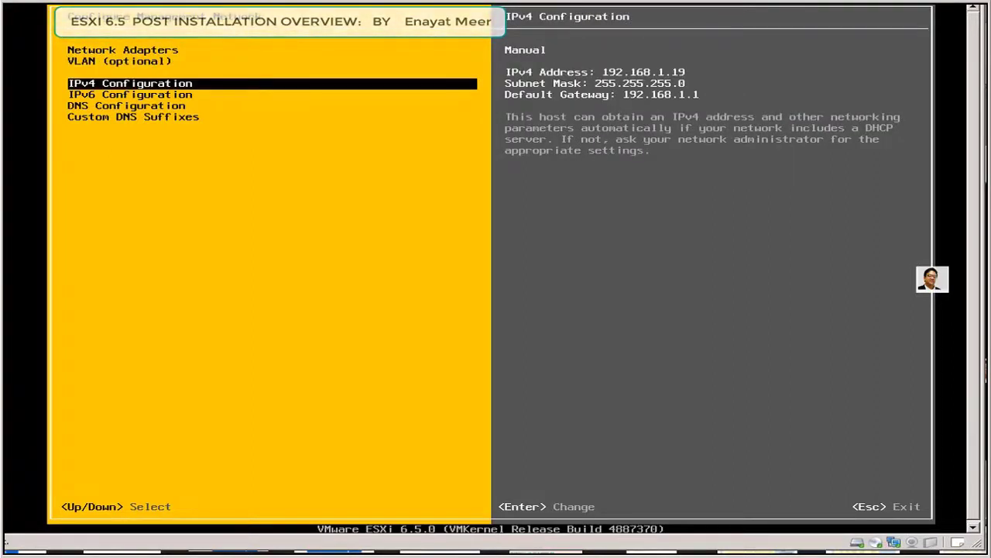
pyautogui.press('Return')
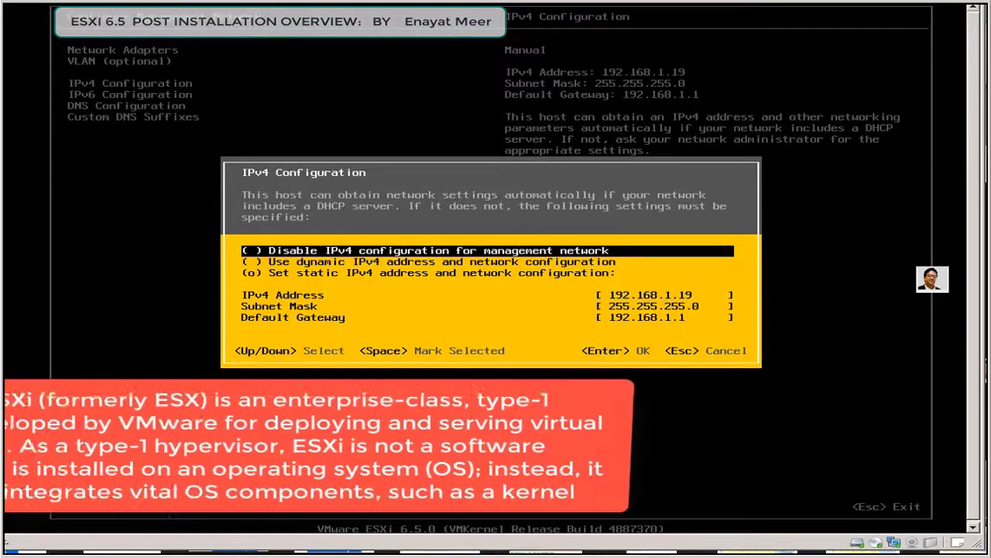
pyautogui.press('Down')
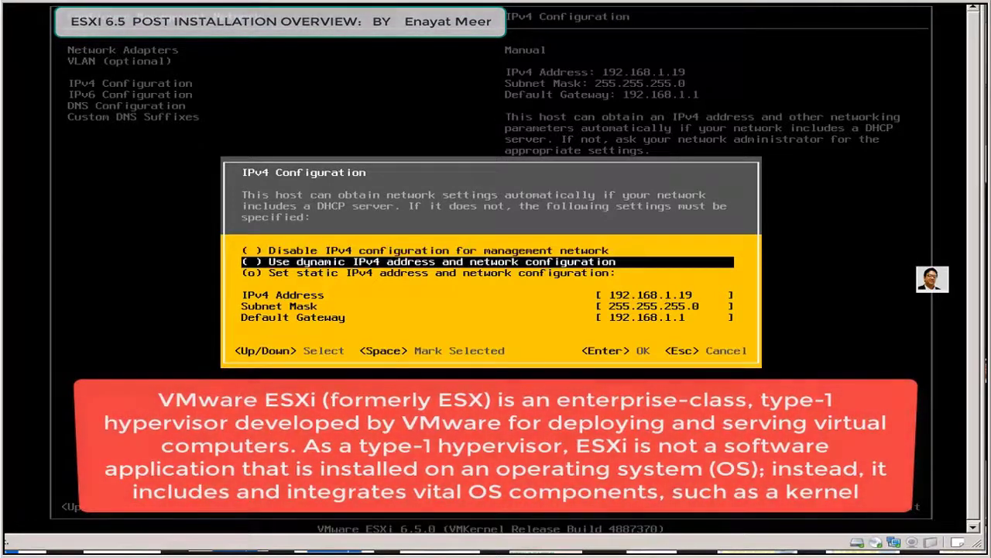
pyautogui.press('Down')
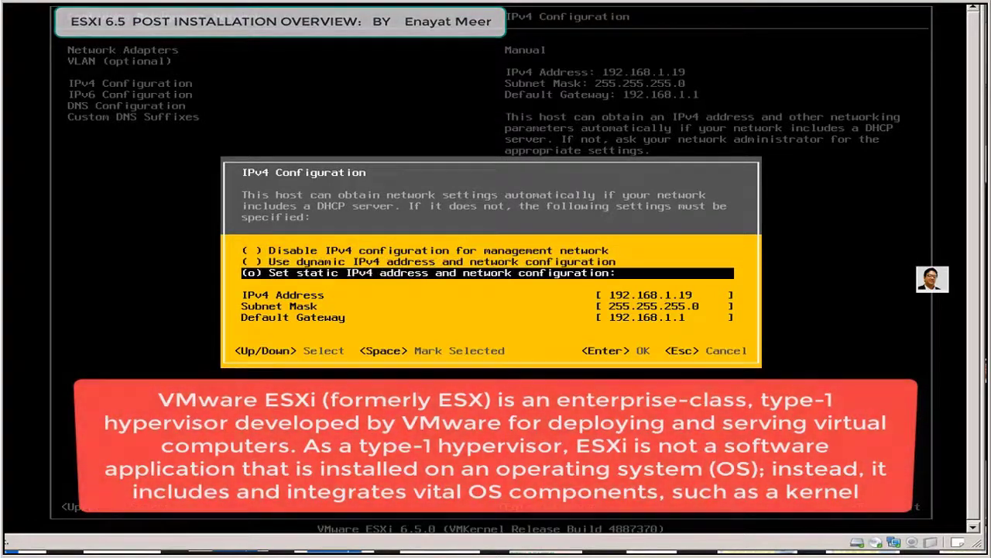
pyautogui.press('Down')
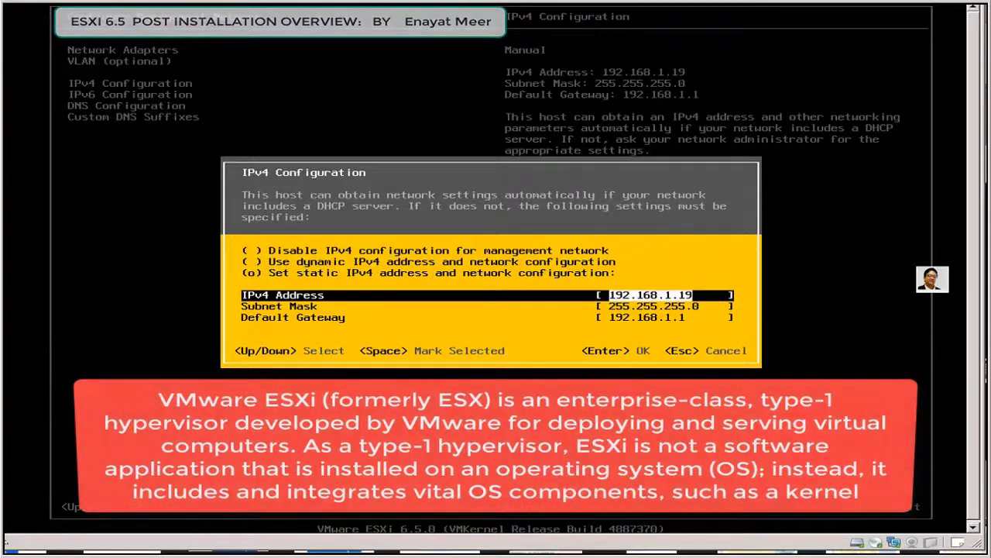
pyautogui.press('Down')
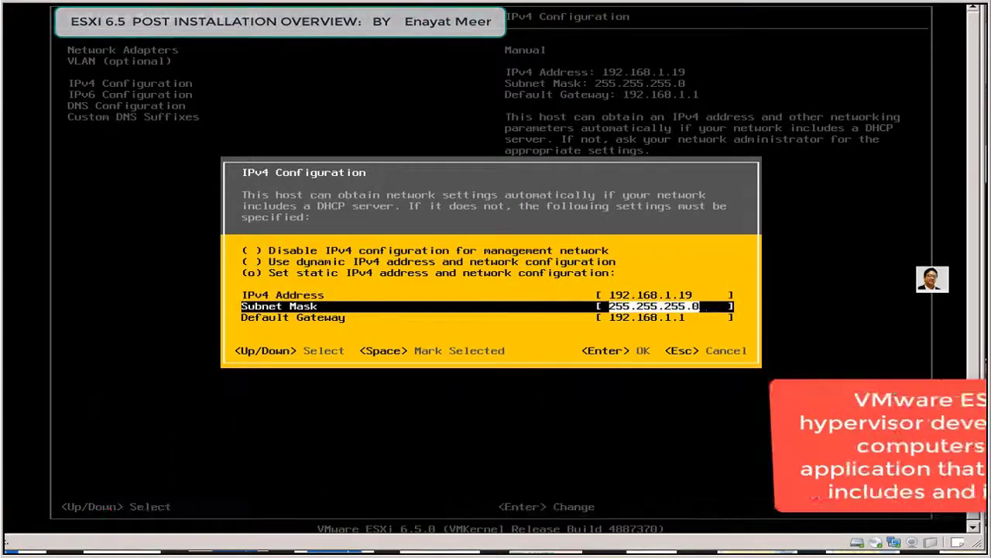
pyautogui.press('Down')
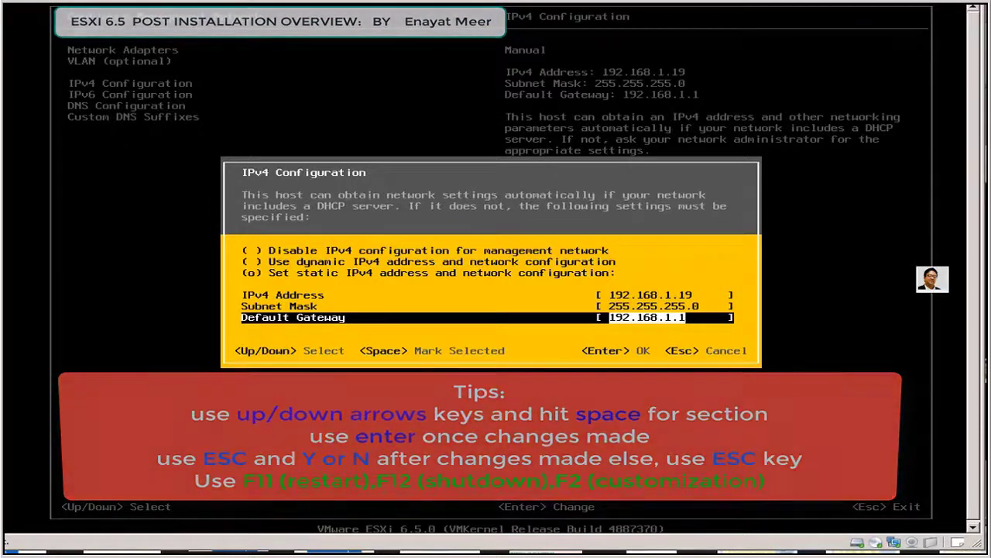
pyautogui.press('Return')
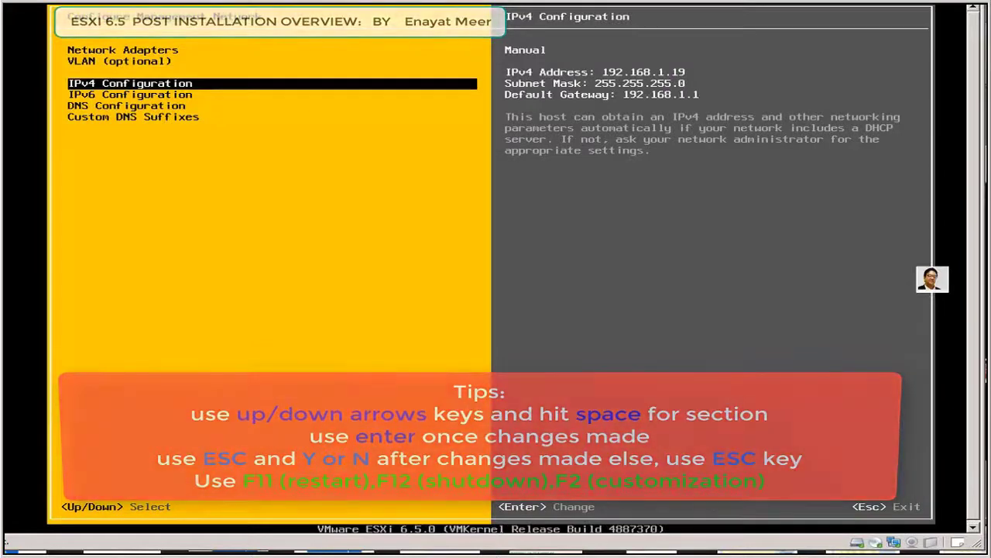
# Step: Check IPv6, the DNS servers and hostname ESXI1, and custom DNS suffixes, leaving all unchanged
pyautogui.press('Down')
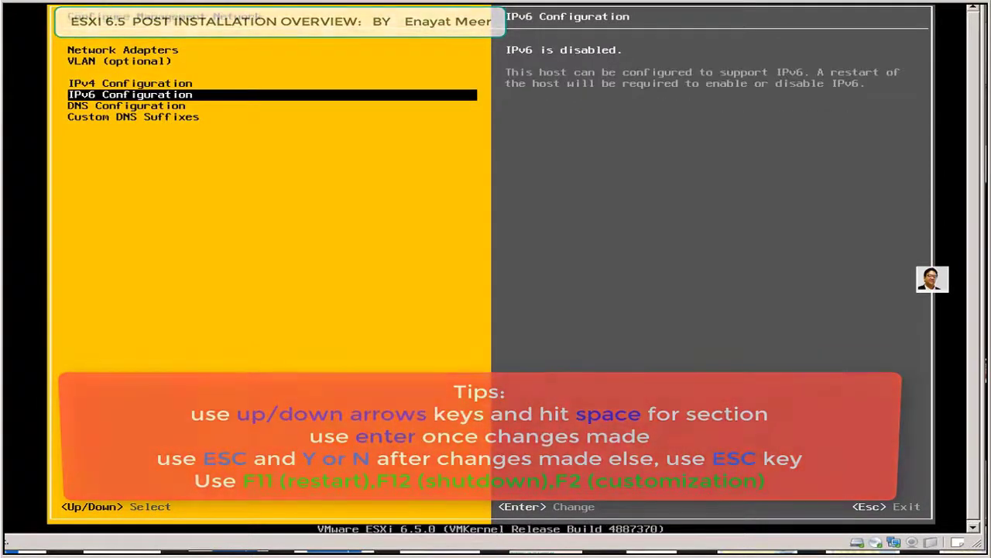
pyautogui.press('Down')
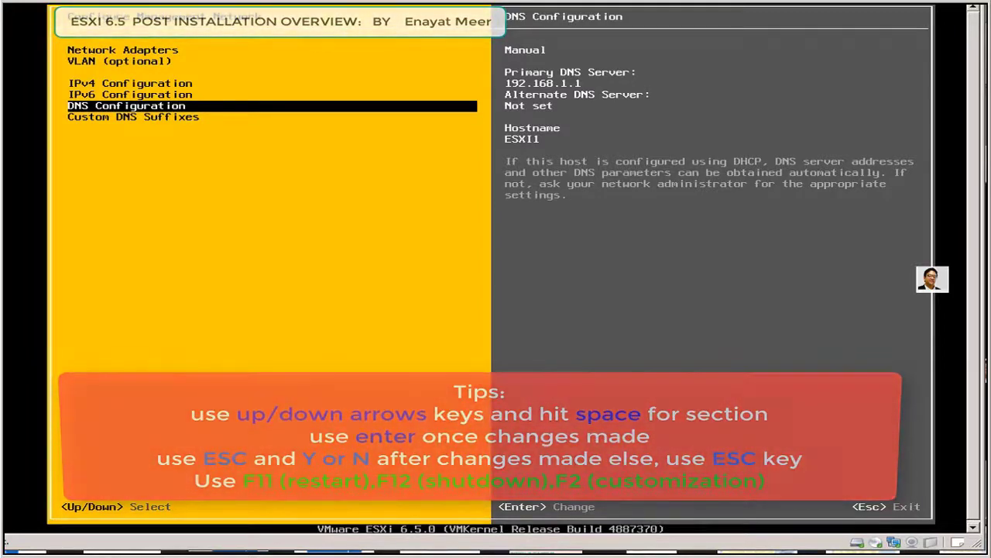
pyautogui.press('Return')
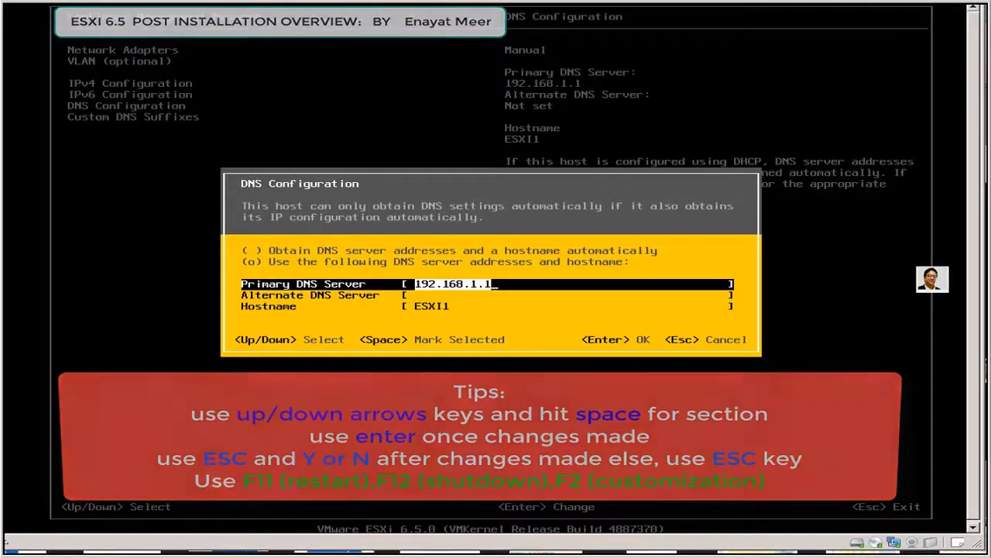
pyautogui.press('Down')
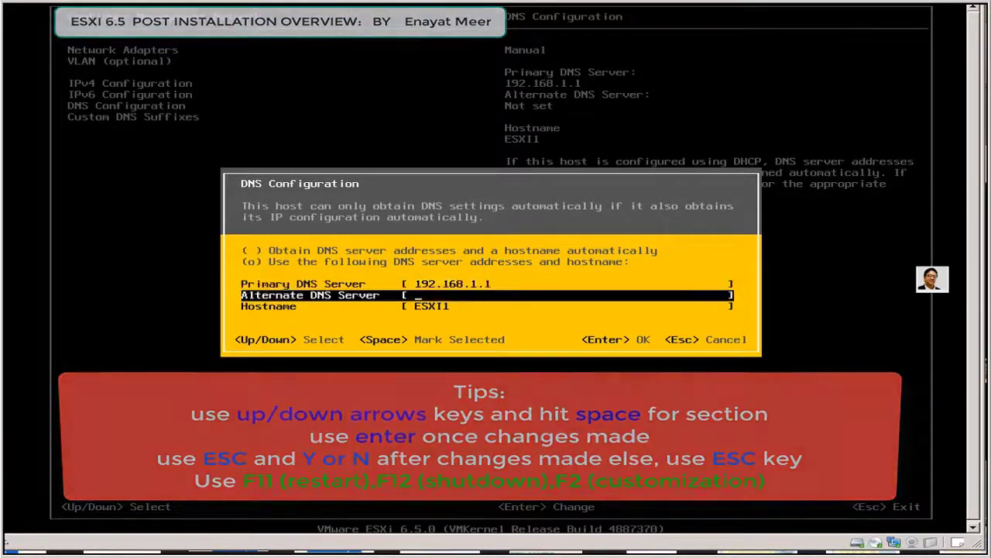
pyautogui.press('Down')
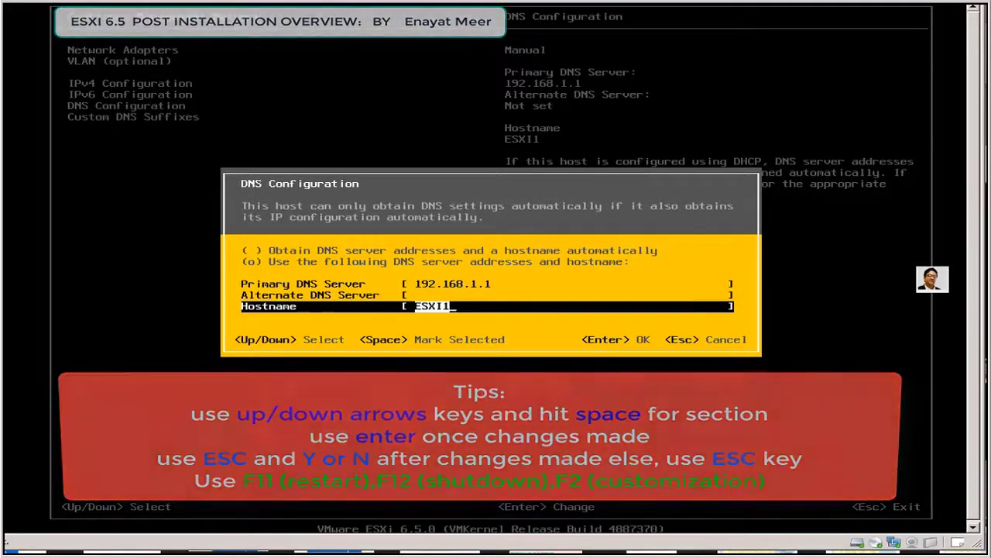
pyautogui.press('Return')
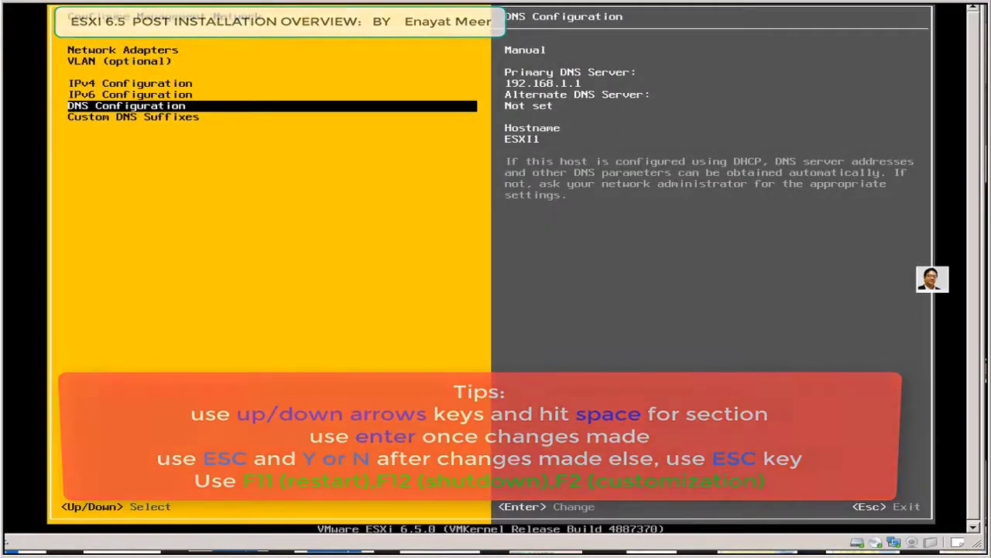
pyautogui.press('Down')
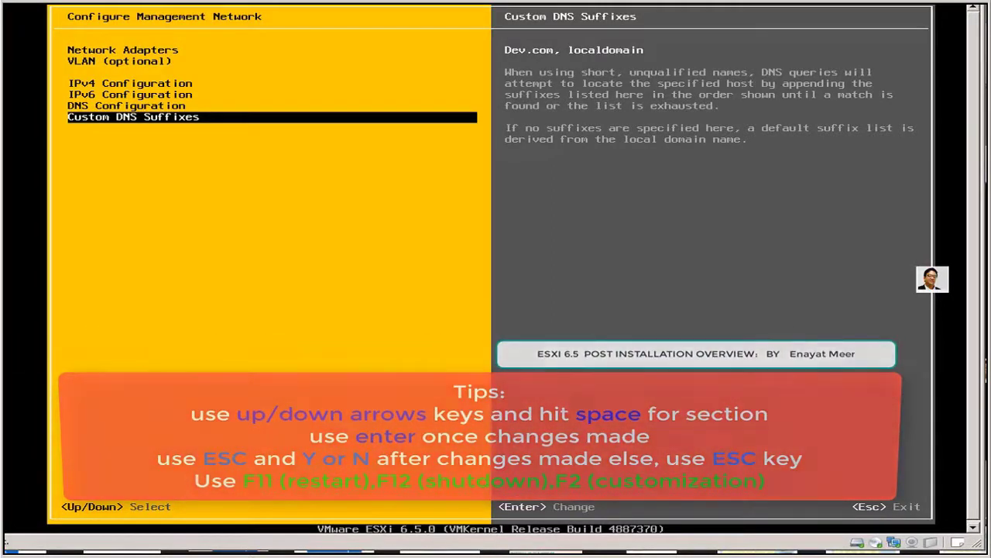
pyautogui.press('Escape')
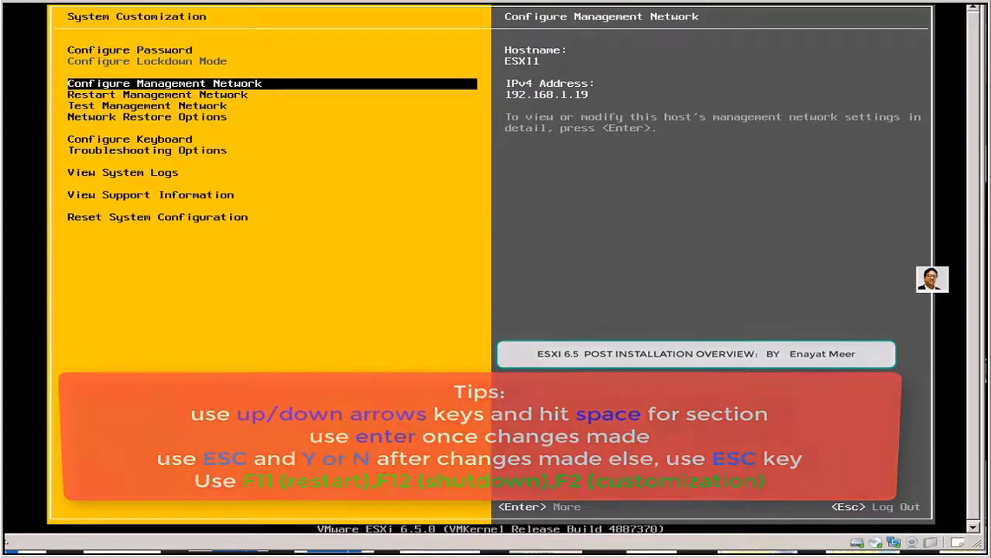
pyautogui.press('Down')
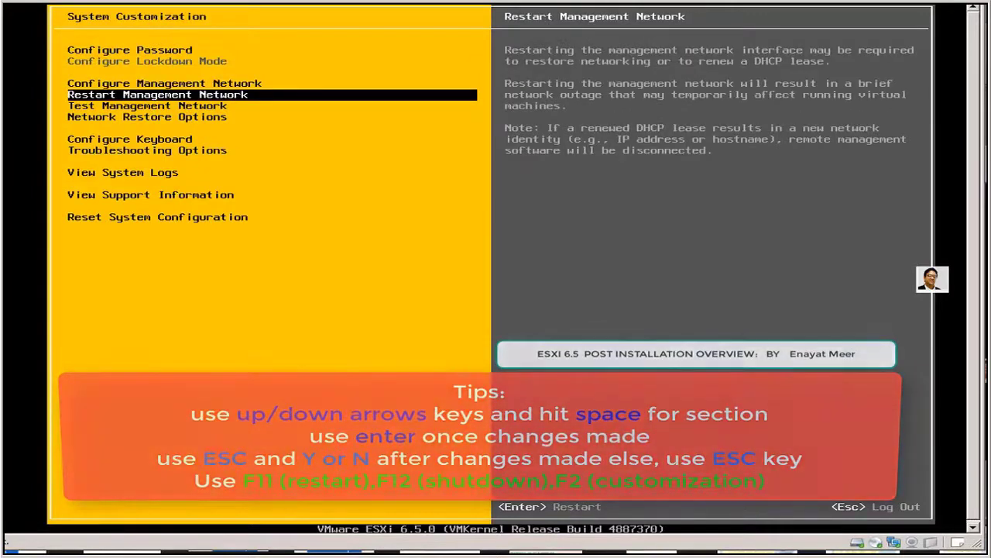
pyautogui.press('Down')
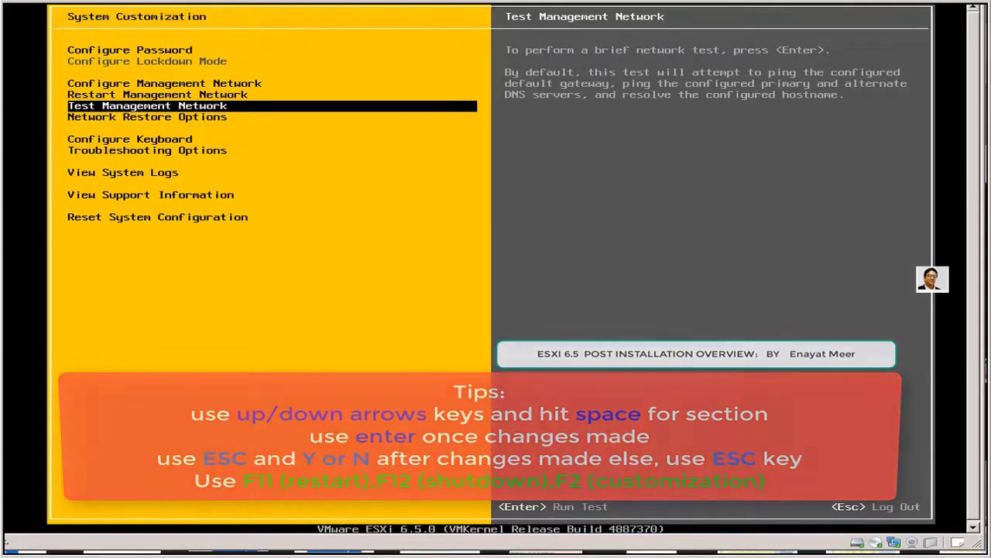
pyautogui.press('Return')
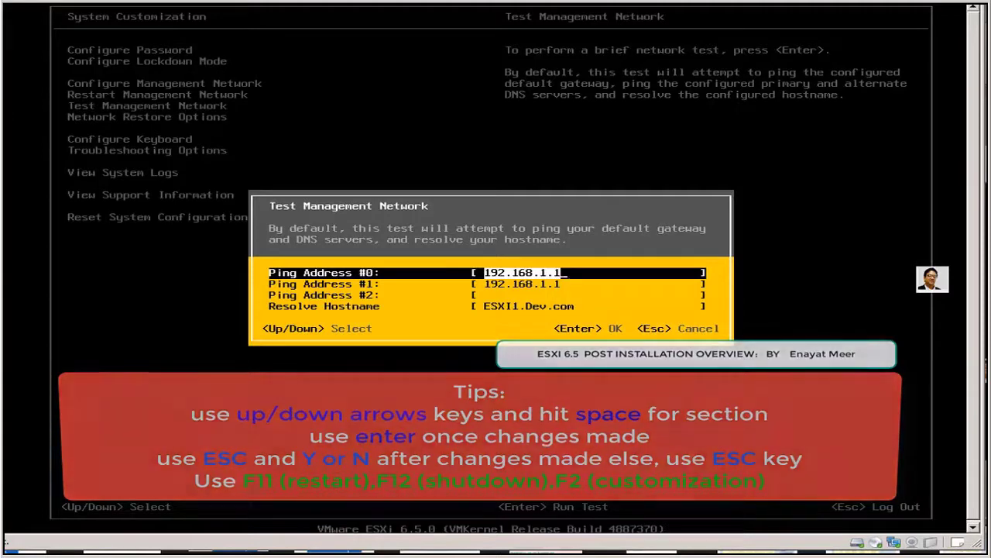
pyautogui.press('Escape')
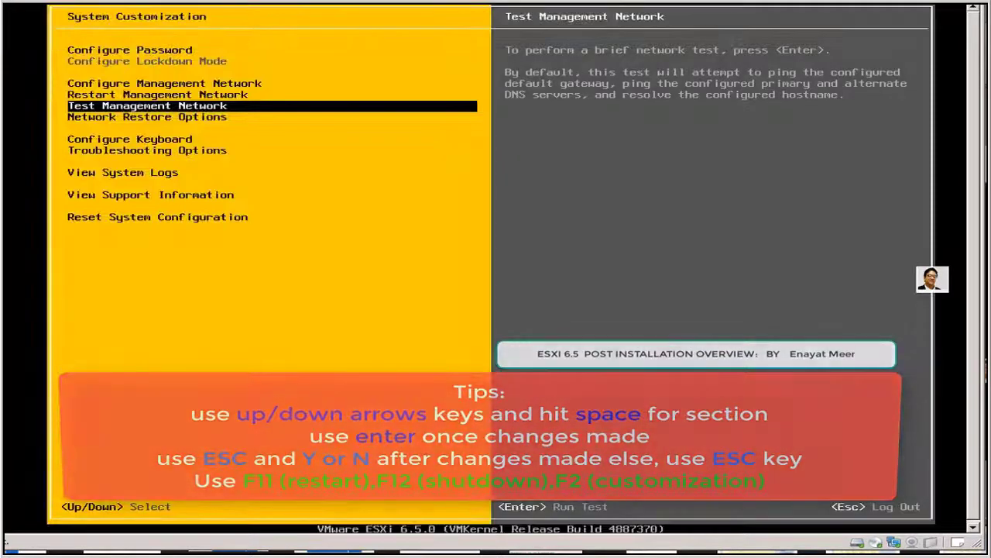
# Step: View Network Restore Options without restoring, pass Keyboard and Troubleshooting Options, then log out
pyautogui.press('Down')
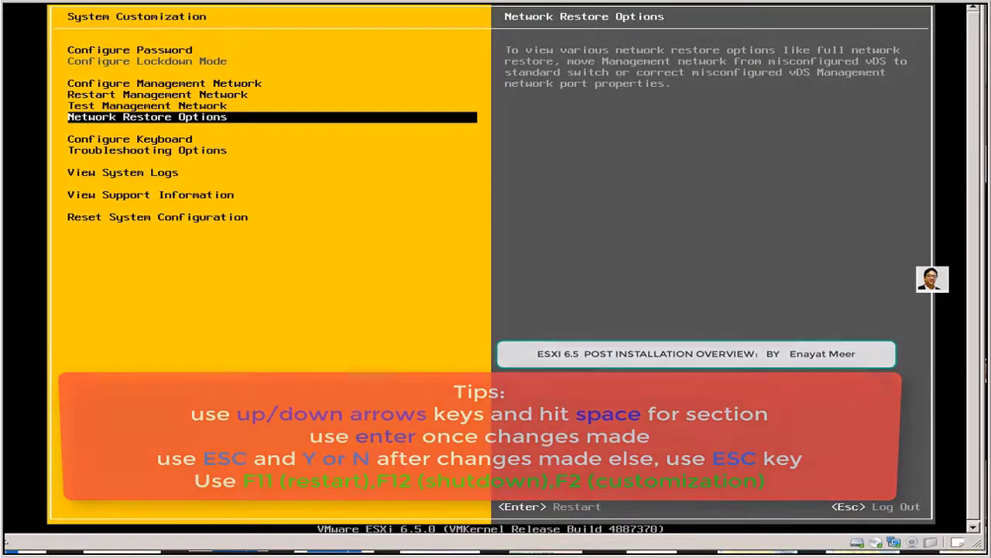
pyautogui.press('Return')
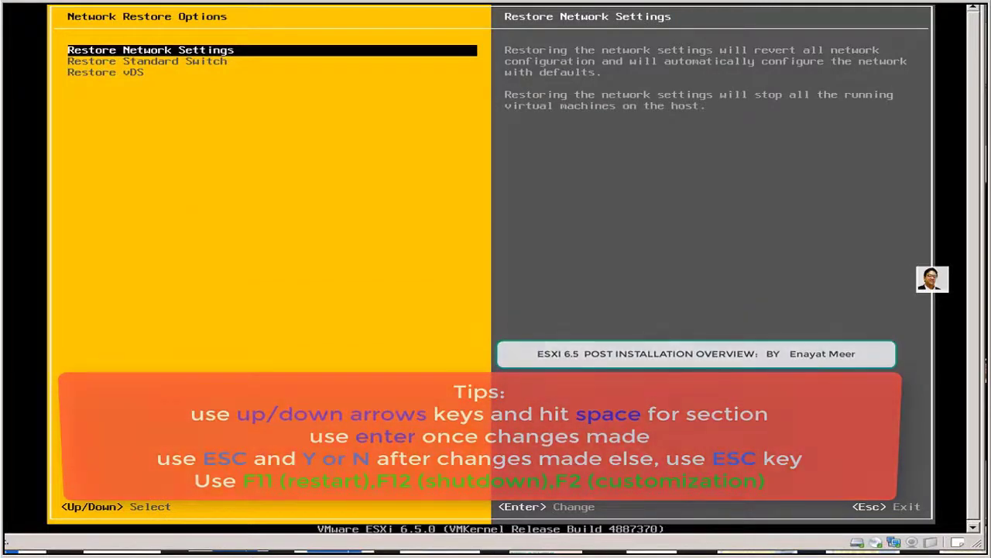
pyautogui.press('Escape')
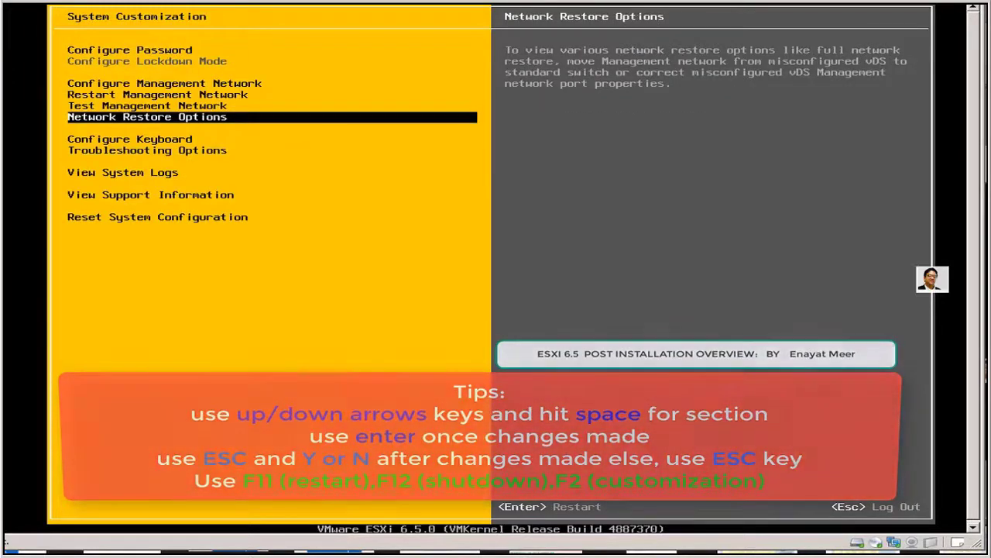
pyautogui.press('Down')
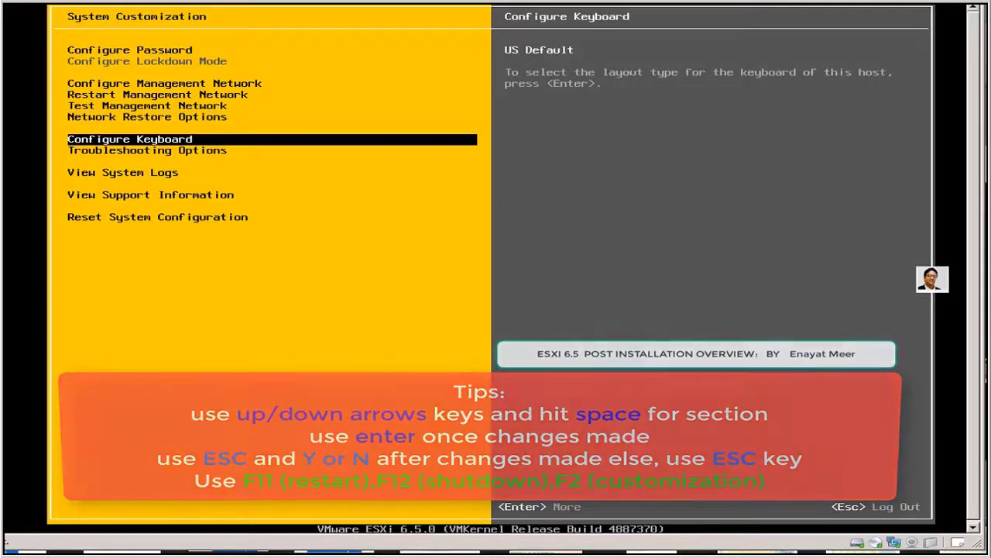
pyautogui.press('Down')
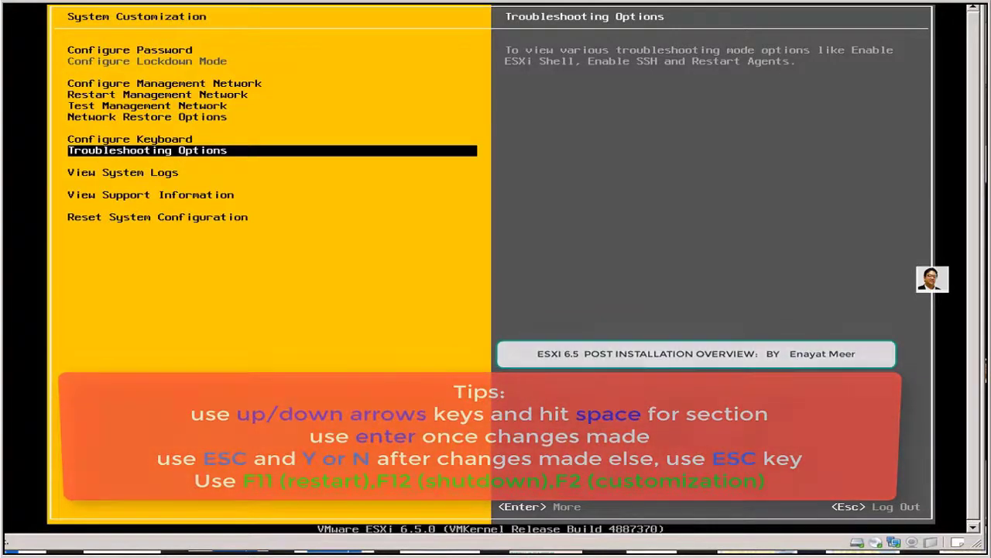
pyautogui.press('Escape')
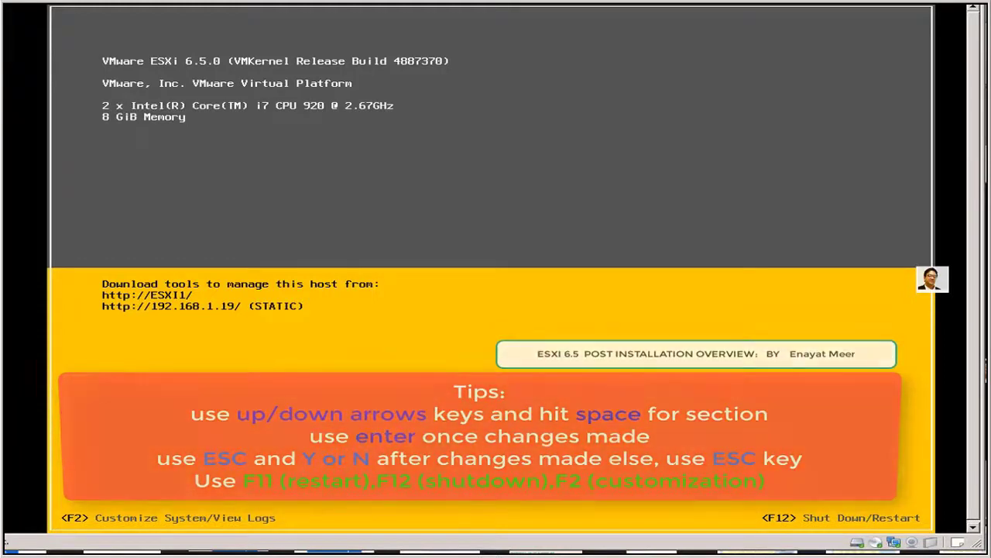
# Step: Log in as root with the root password to reopen System Customization
pyautogui.press('F2')
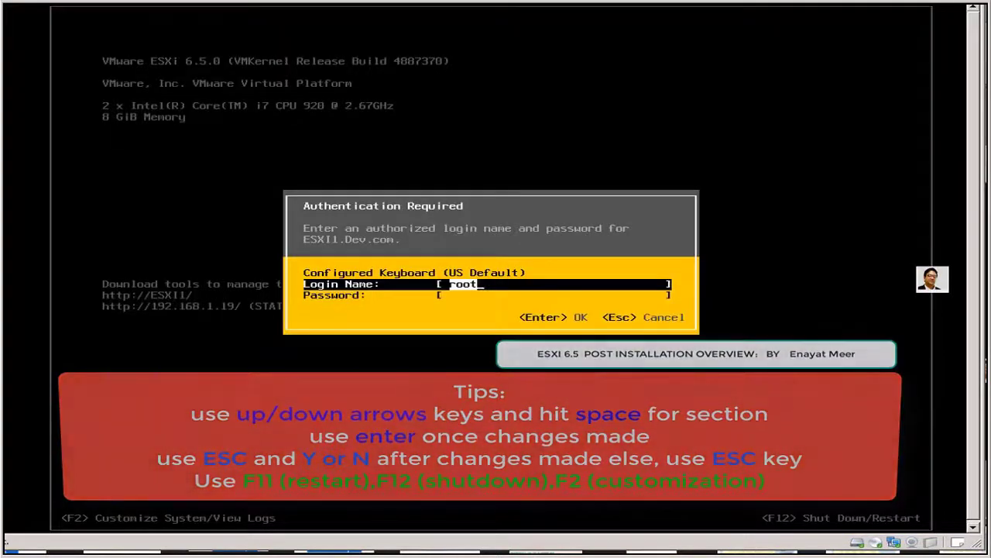
pyautogui.press('Down')
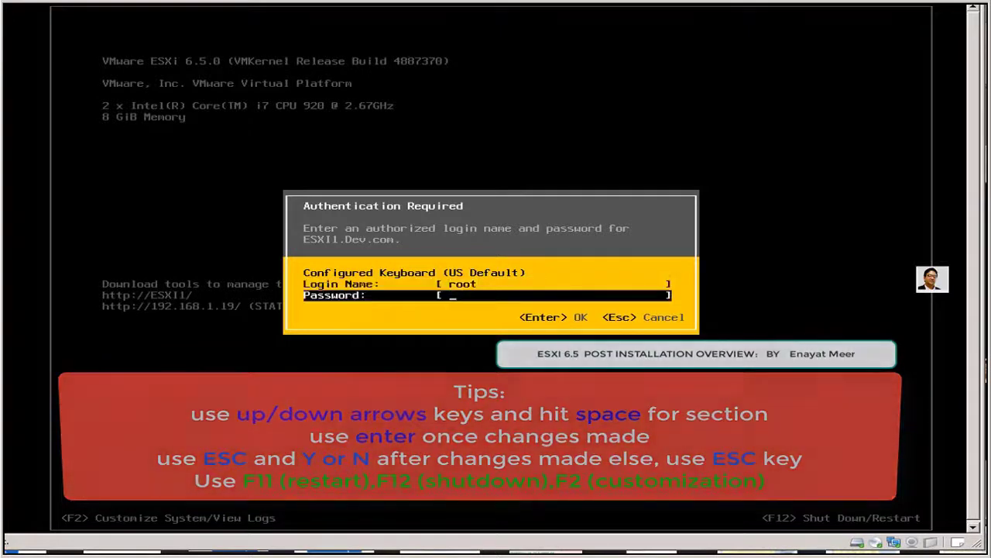
pyautogui.write('***')
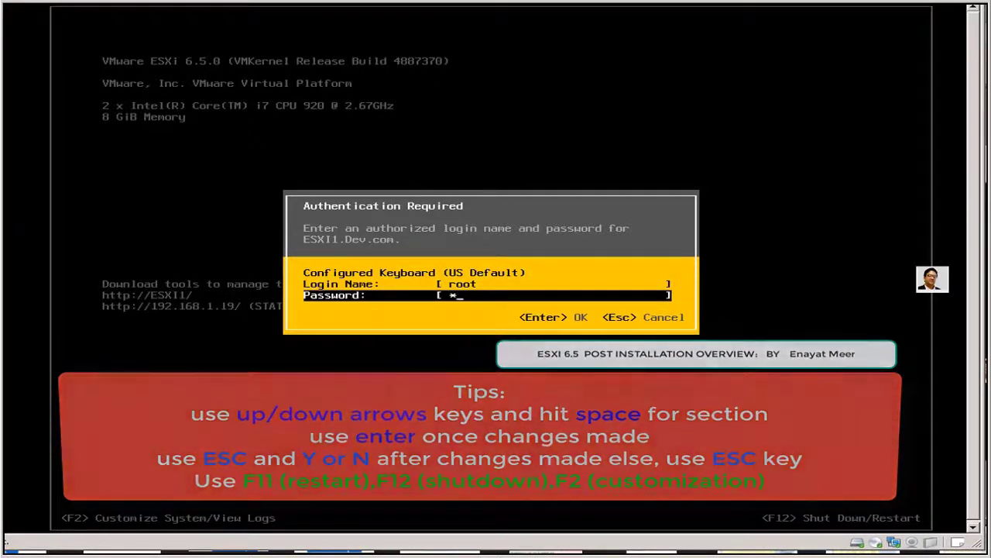
pyautogui.write('*******')
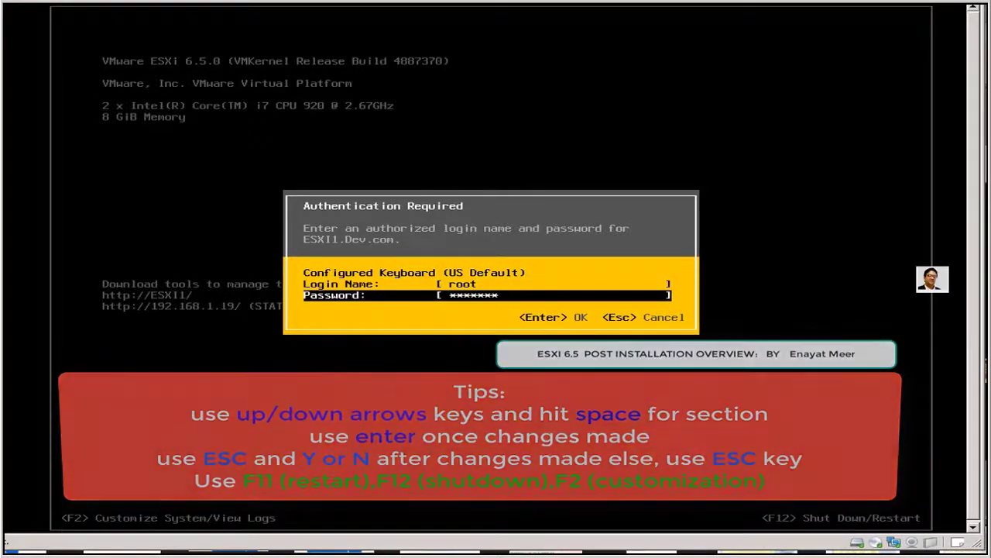
pyautogui.press('Return')
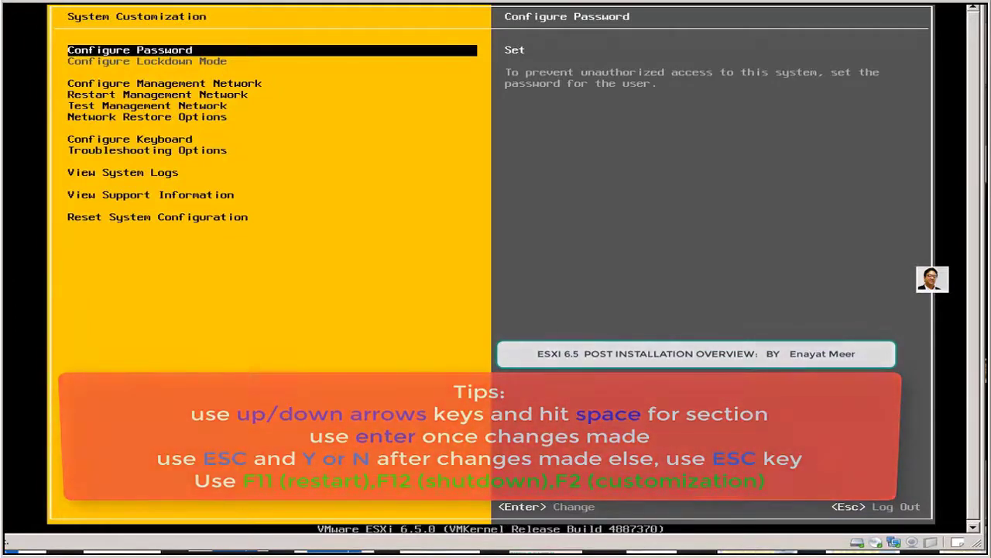
pyautogui.press('Down')
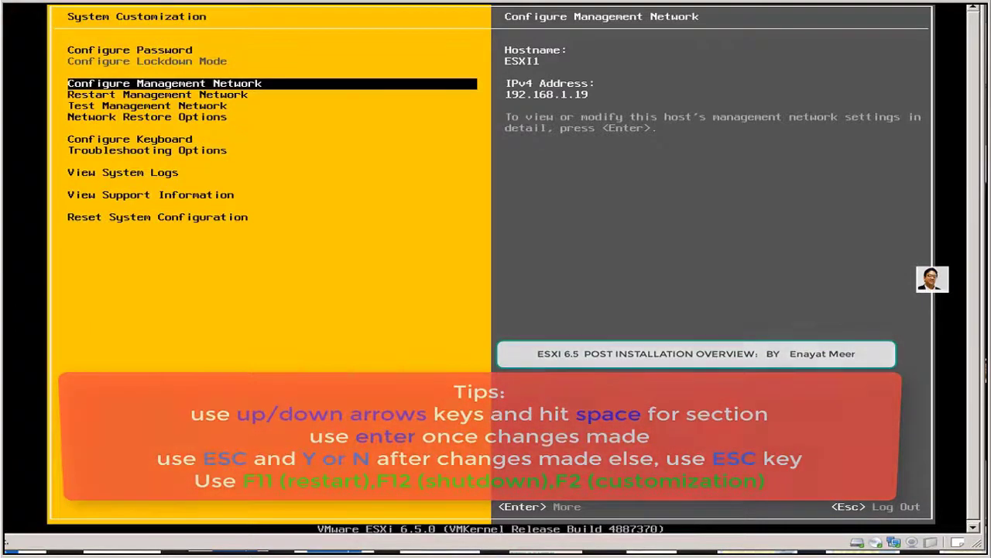
# Step: Move down to View System Logs and open the Syslog (option 1)
pyautogui.press('Down')
pyautogui.press('Down')
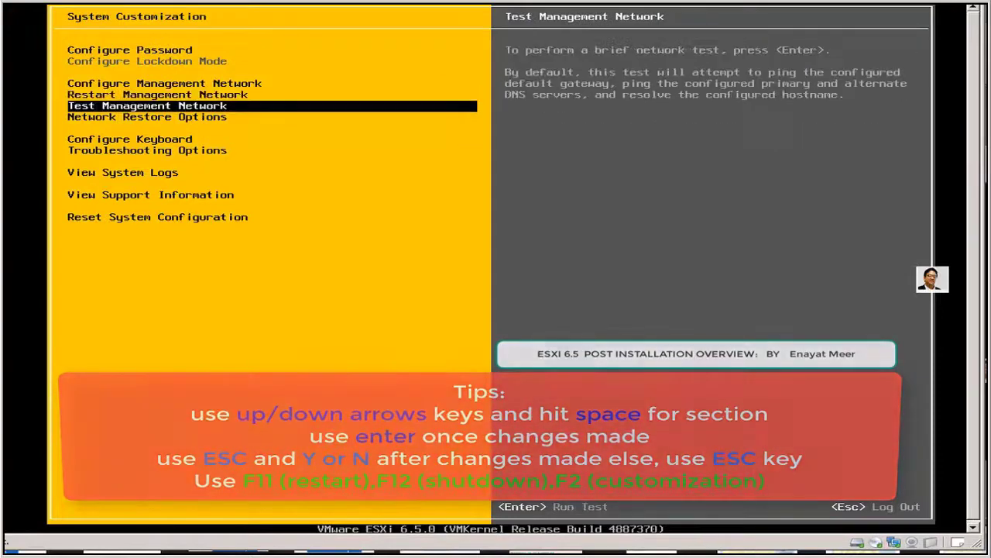
pyautogui.press('Down')
pyautogui.press('Down')
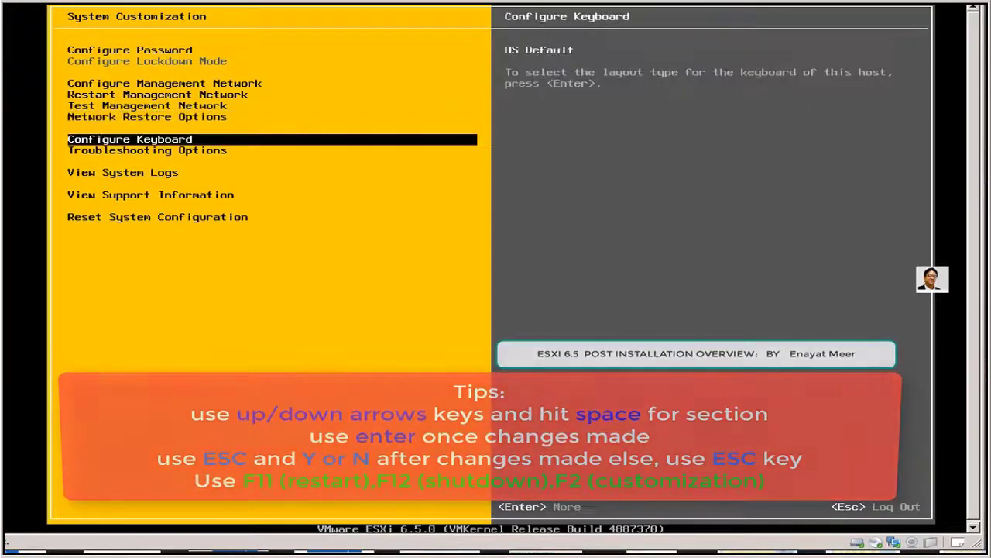
pyautogui.press('Down')
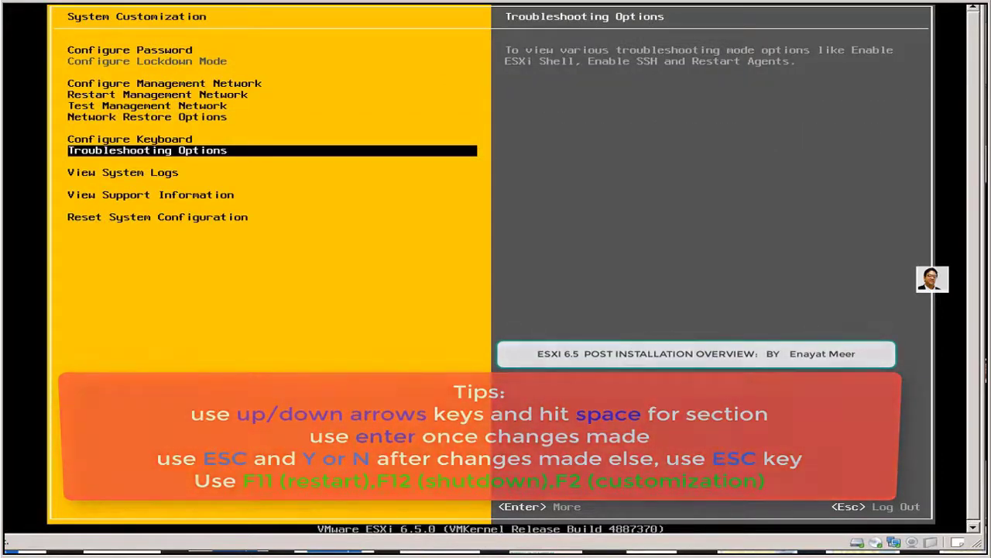
pyautogui.press('Down')
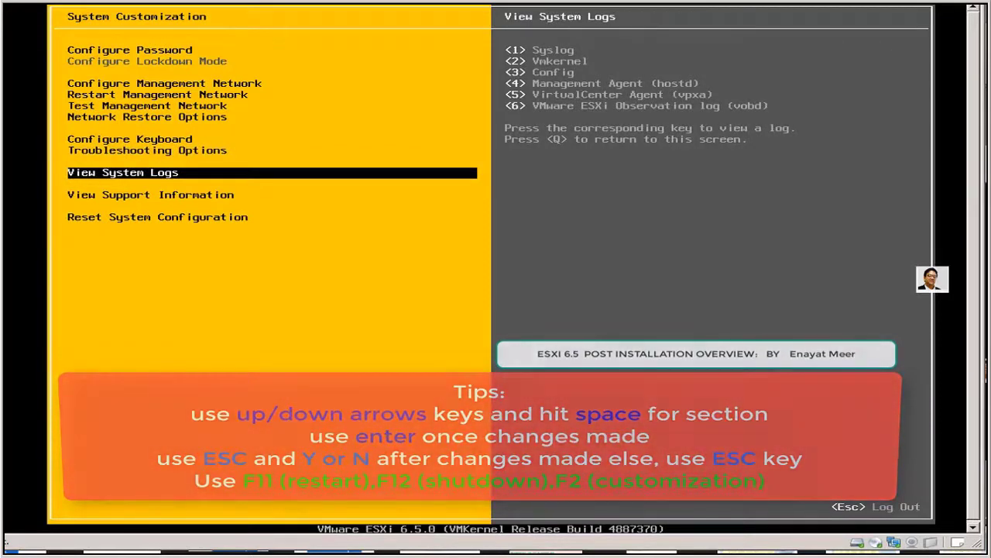
pyautogui.press('1')
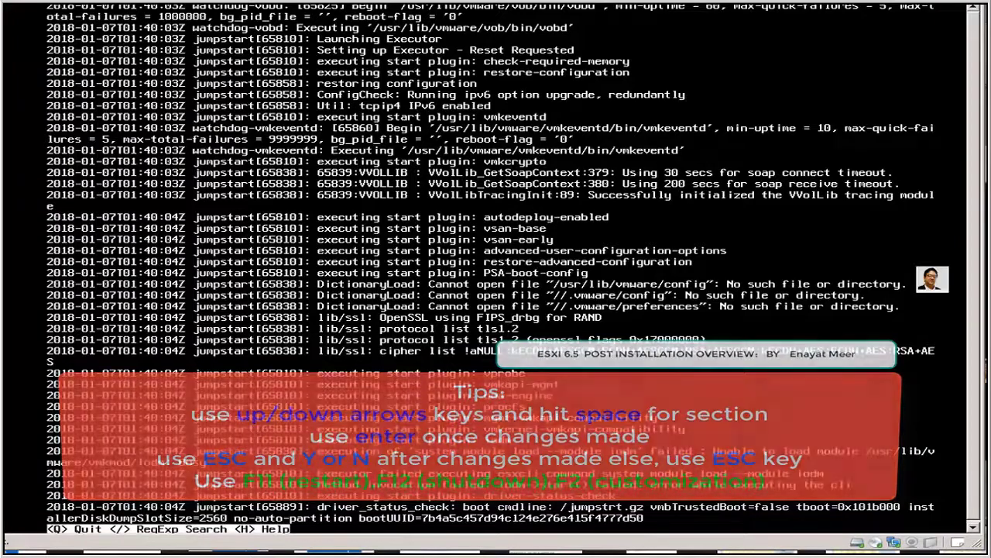
# Step: Quit the Syslog viewer with Q to return to the six-log list
pyautogui.press('q')
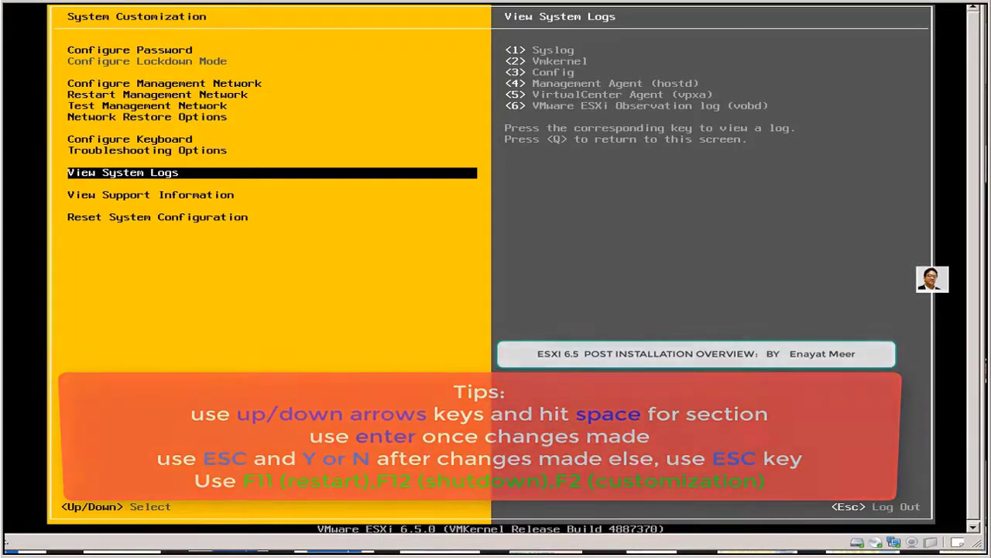
# Step: Review the support information (serial, licence, thumbprints), then log out to the main console
pyautogui.press('Down')
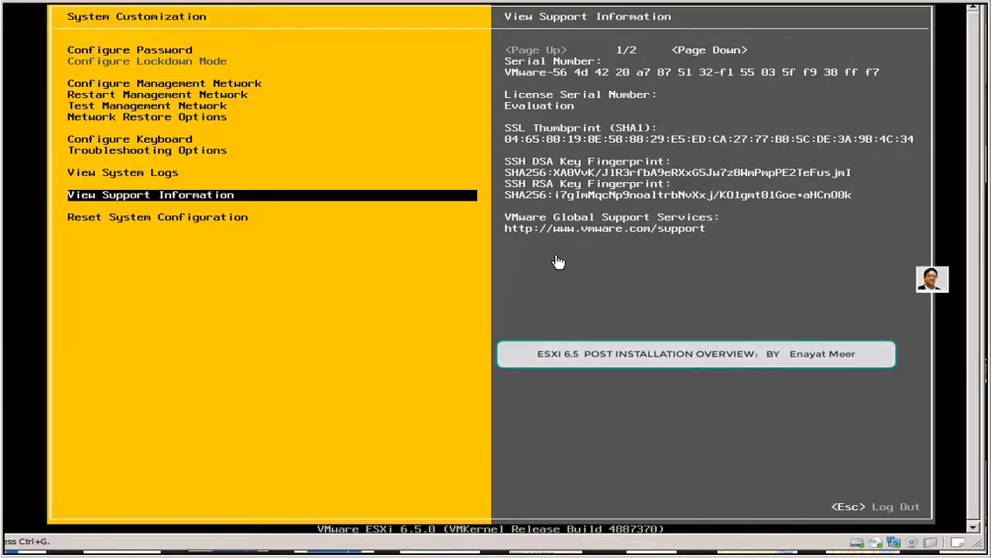
pyautogui.press('Escape')
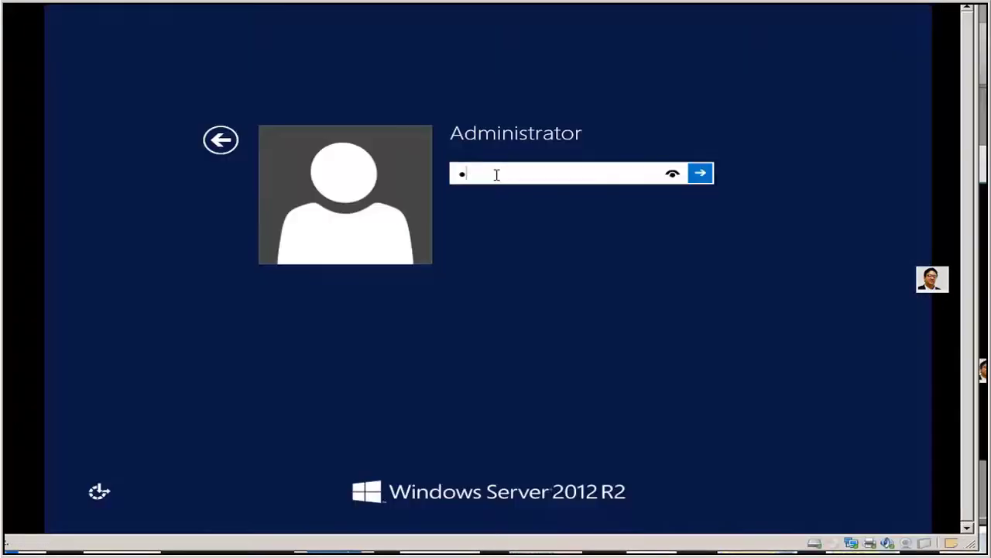
# Step: Sign in to Windows Server with the administrator password and launch Internet Explorer
pyautogui.write('******')
pyautogui.write('**')
pyautogui.press('Return')
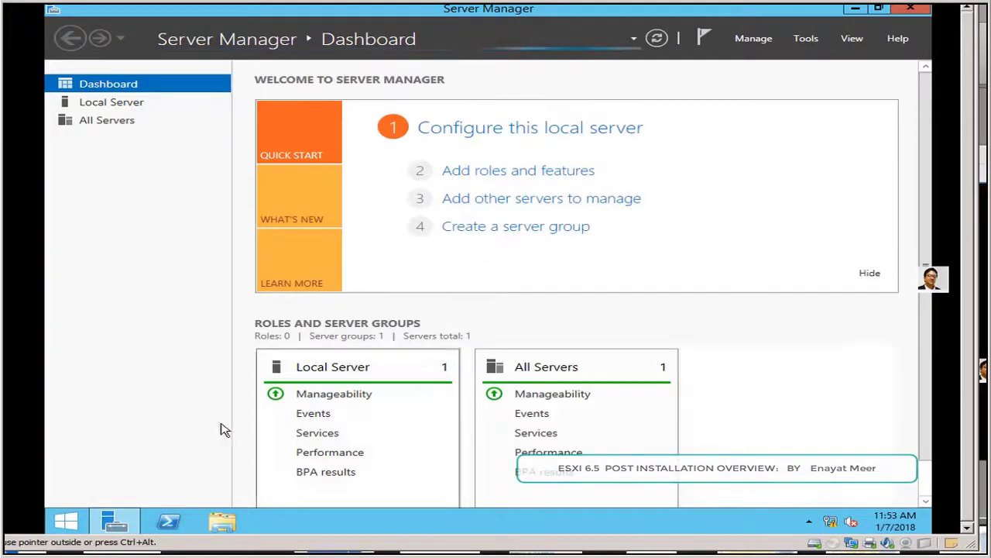
pyautogui.click(66, 521)
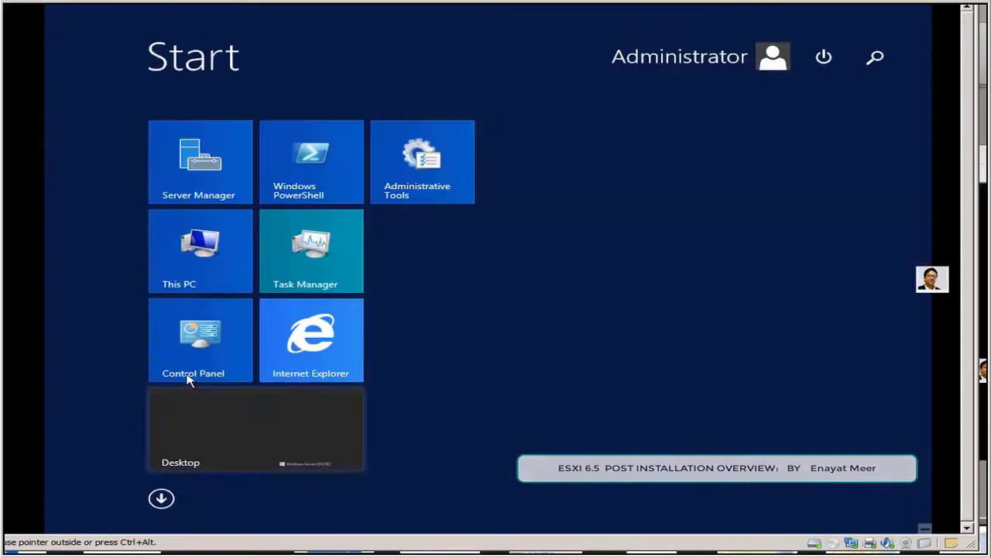
pyautogui.click(303, 341)
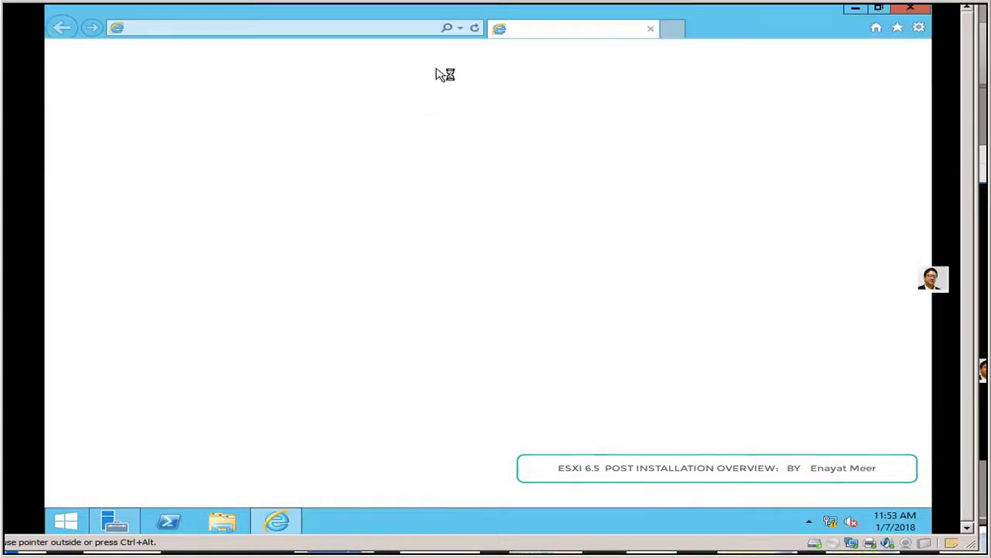
pyautogui.click(459, 28)
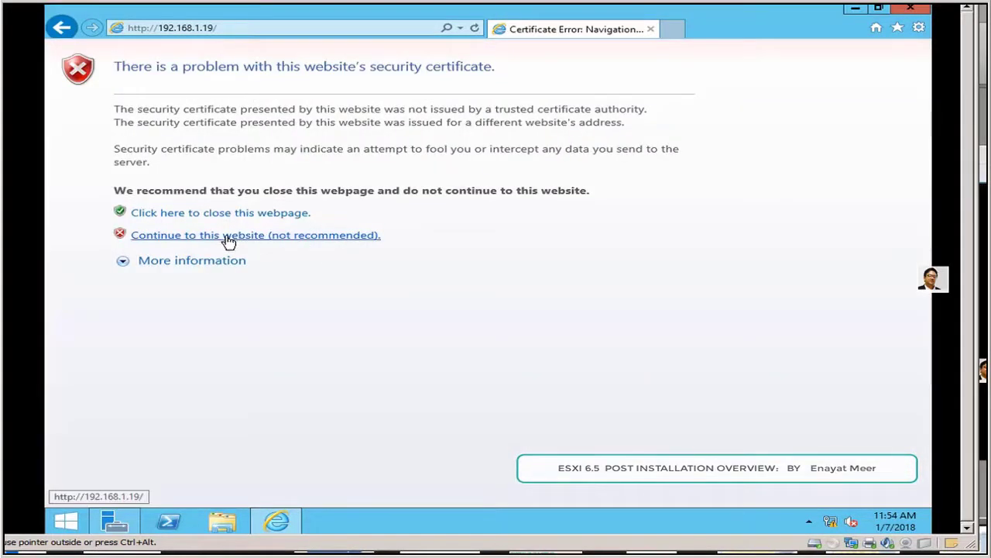
pyautogui.click(229, 237)
pyautogui.write('VMware1')
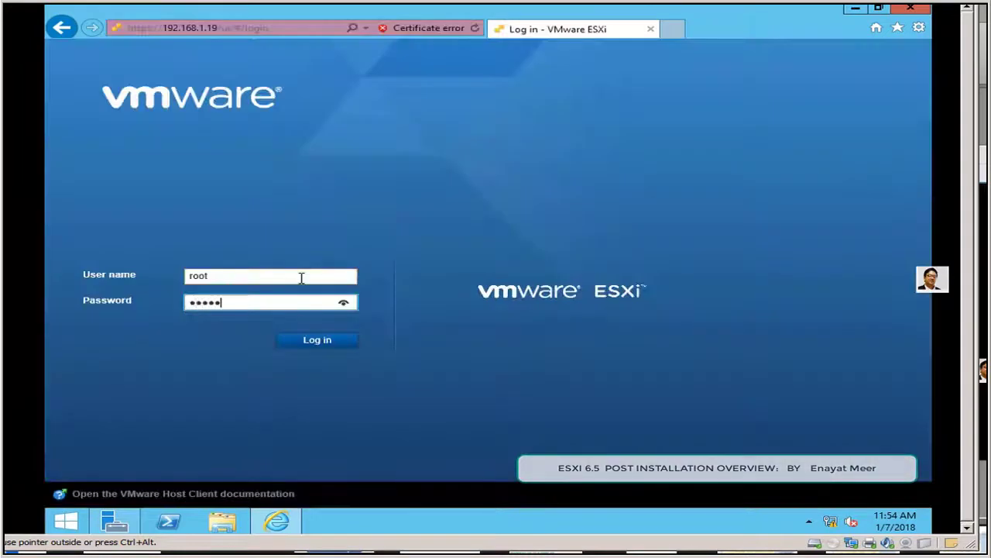
pyautogui.write('23')
pyautogui.click(313, 344)
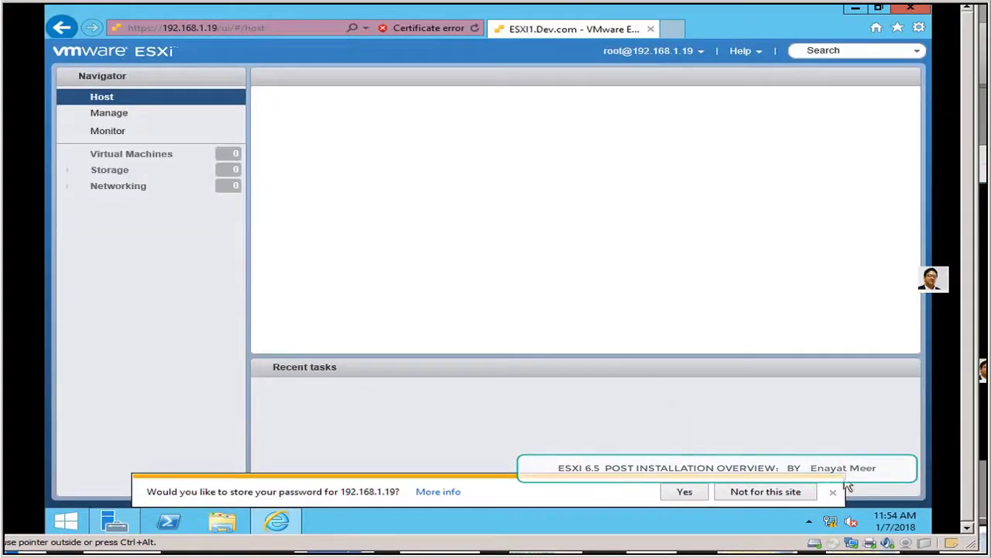
# Step: Decline saving the password and scroll the ESXI1.Dev.com summary down to datastore1's 42.5 GB details
pyautogui.click(830, 494)
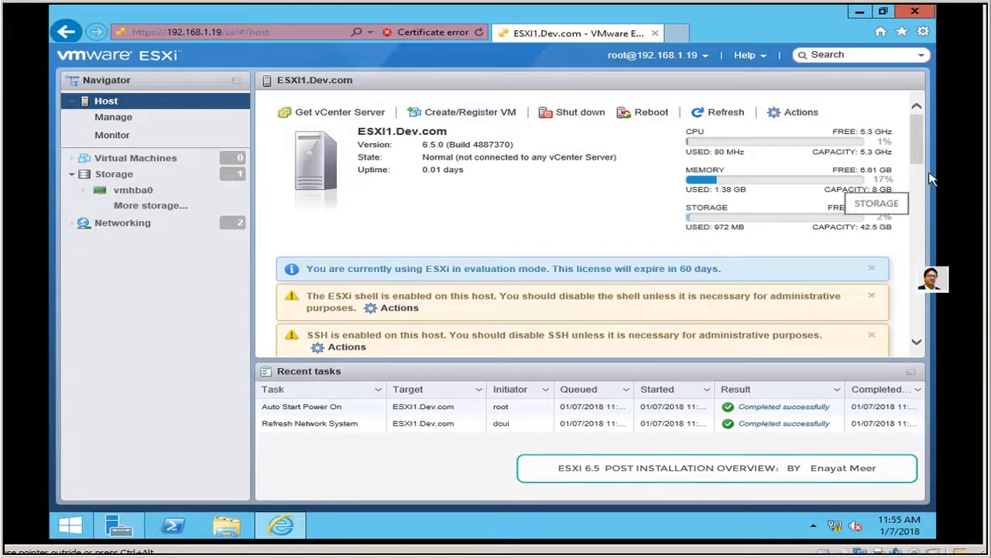
pyautogui.moveTo(921, 155); pyautogui.dragTo(922, 211)
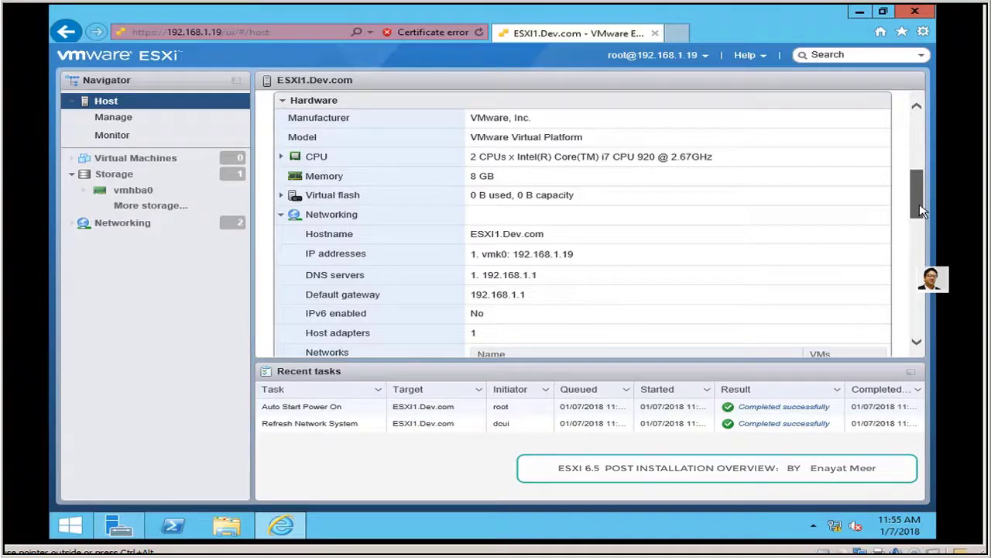
pyautogui.moveTo(922, 210); pyautogui.dragTo(923, 250)
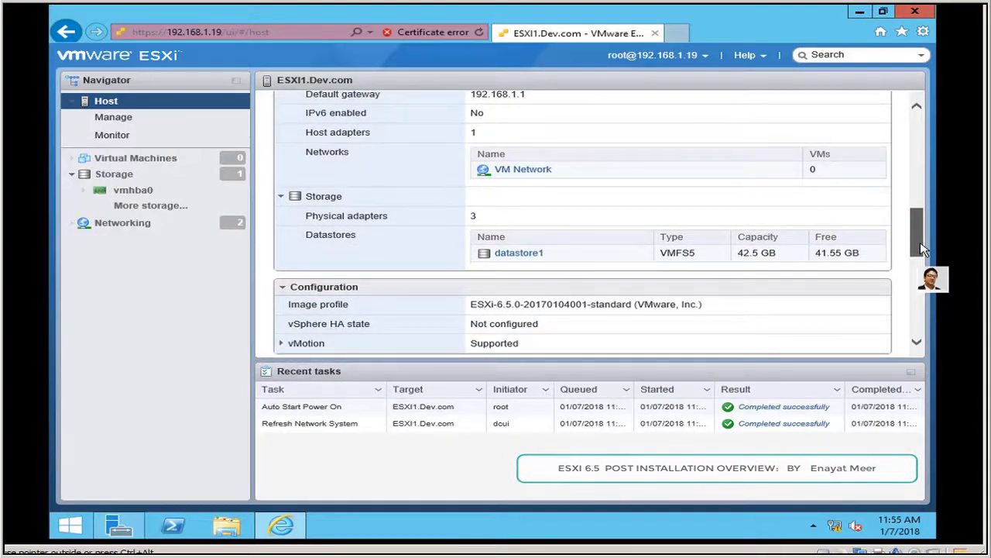
pyautogui.moveTo(924, 250); pyautogui.dragTo(940, 329)
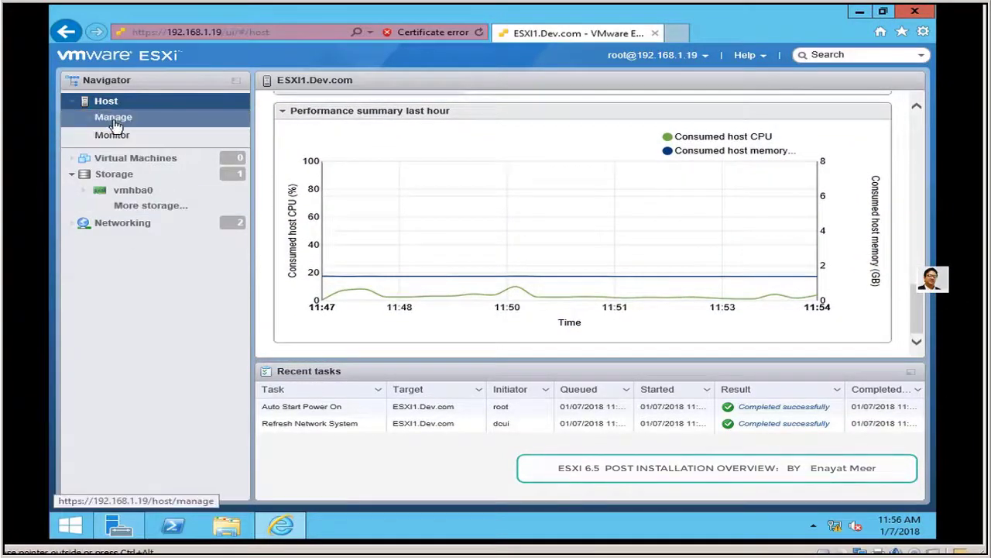
# Step: Browse Manage and Monitor, then view the empty Virtual Machines list on ESXI1.Dev.com
pyautogui.click(113, 119)
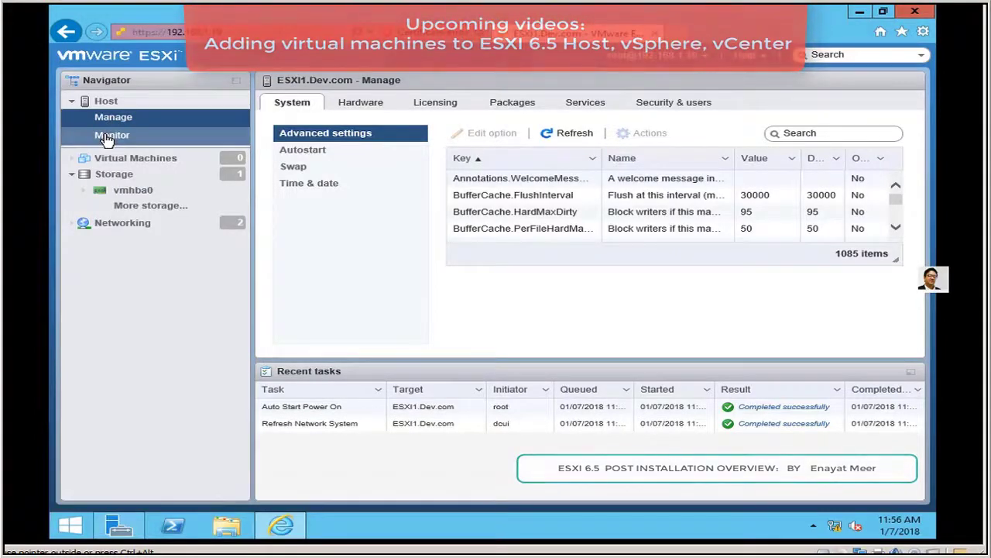
pyautogui.click(112, 135)
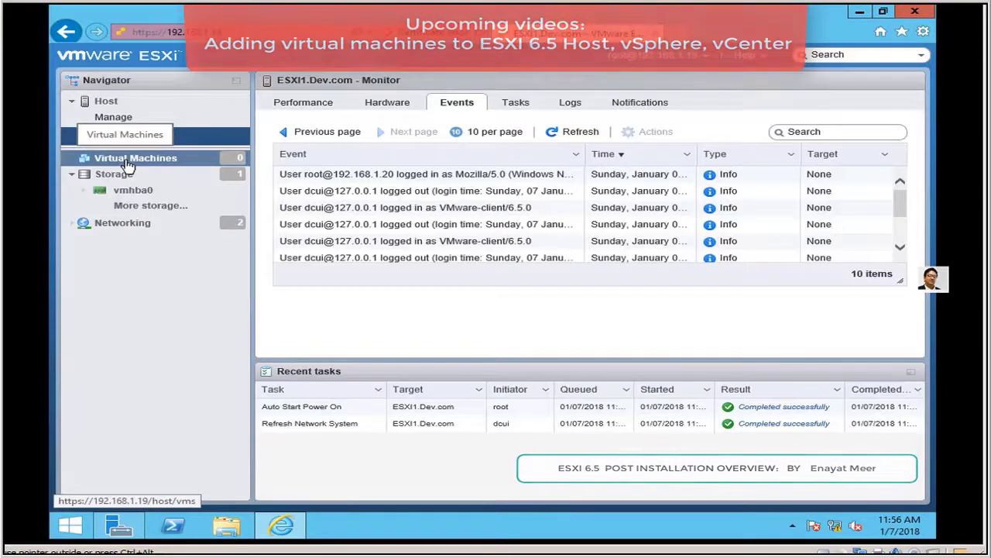
pyautogui.click(128, 164)
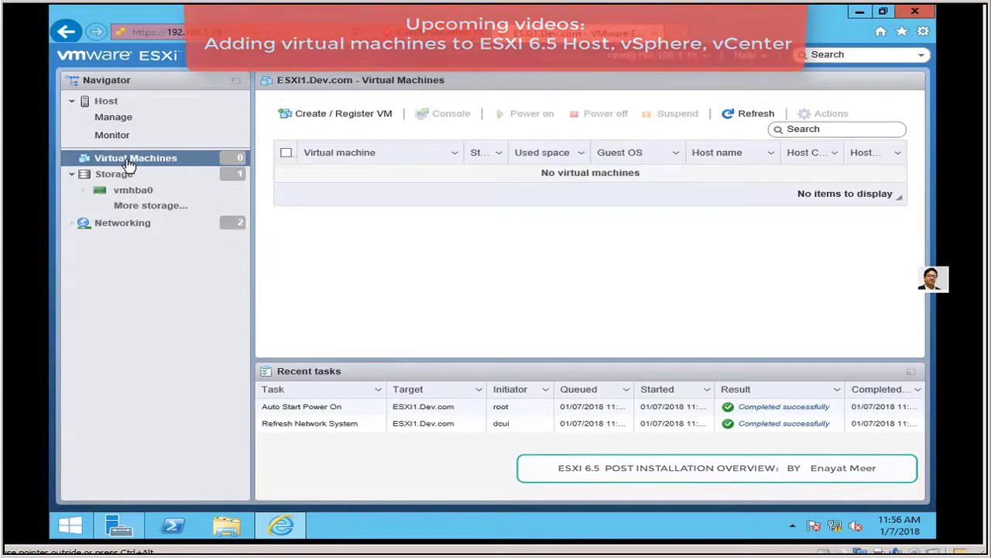
# Step: Check the vmhba0 adapter, then view all storage adapters: vmhba0, vmhba1 and vmhba64
pyautogui.rightClick(129, 166)
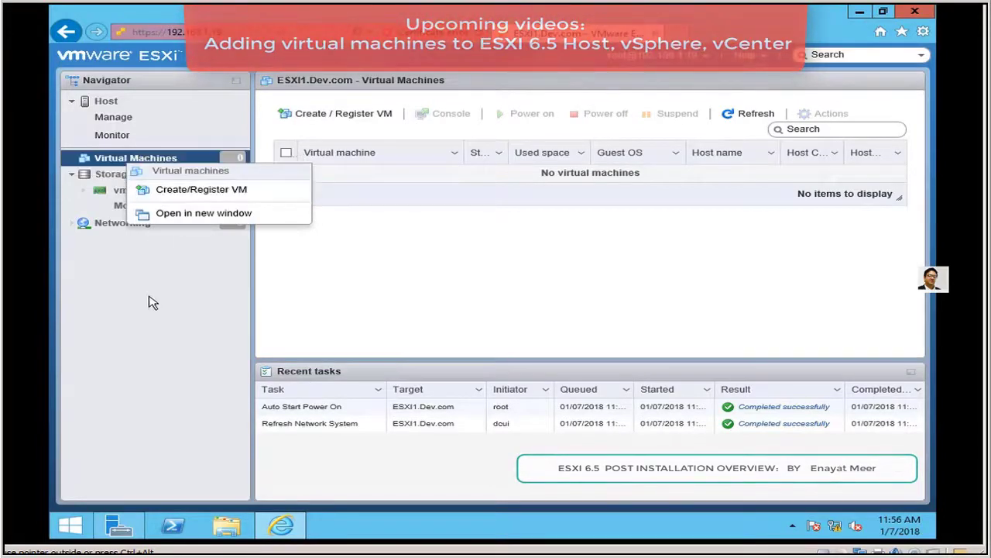
pyautogui.click(163, 266)
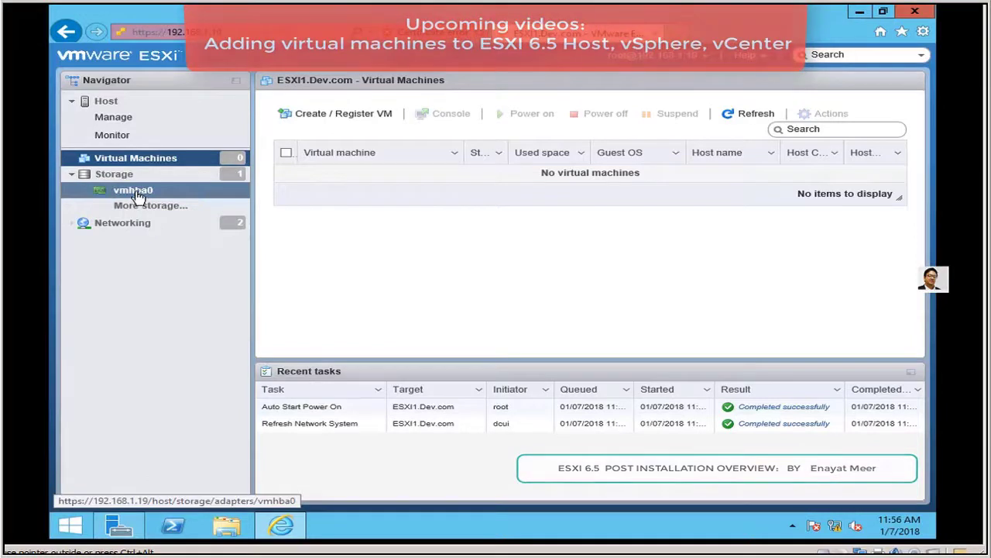
pyautogui.click(137, 193)
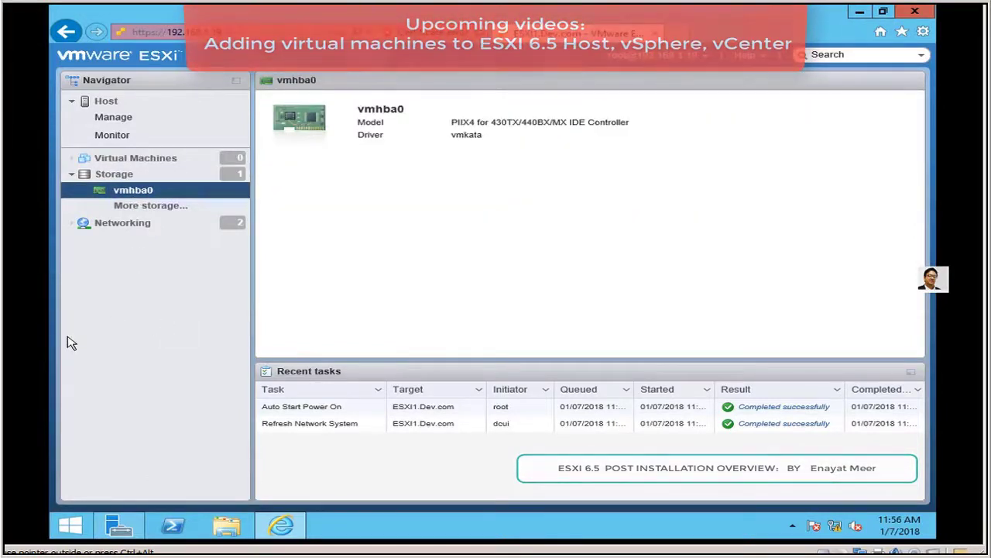
pyautogui.click(158, 214)
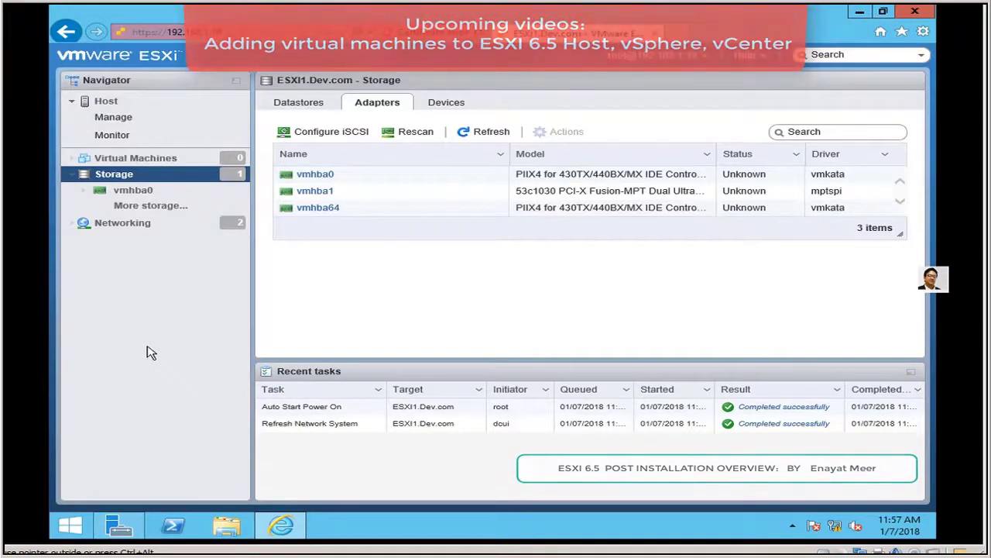
# Step: Recheck vmhba0 and the storage adapter list, then view VM Network and Management Network on vSwitch0
pyautogui.click(133, 191)
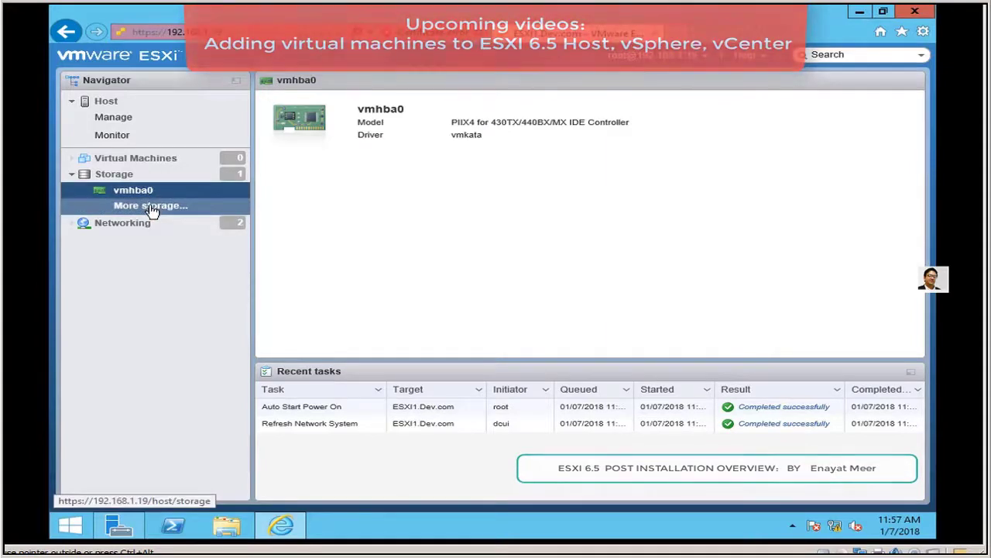
pyautogui.click(151, 206)
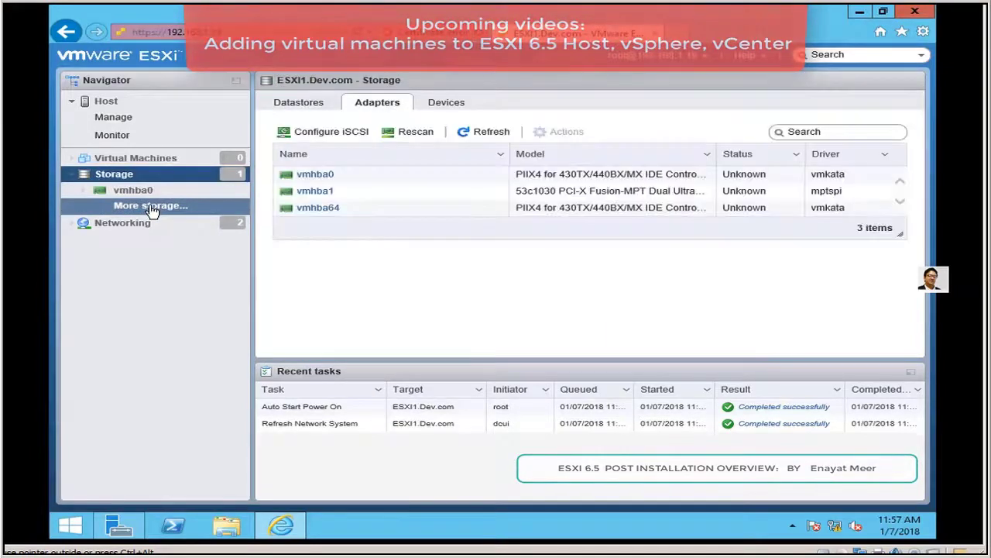
pyautogui.click(141, 226)
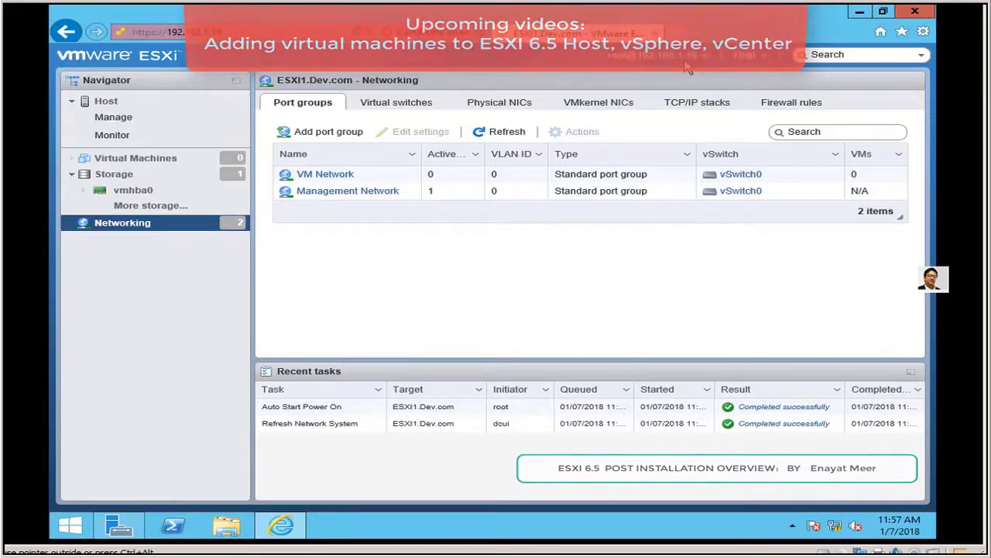
# Step: Return to the ESXI1.Dev.com host summary showing version 6.5.0 and the evaluation license
pyautogui.click(100, 101)
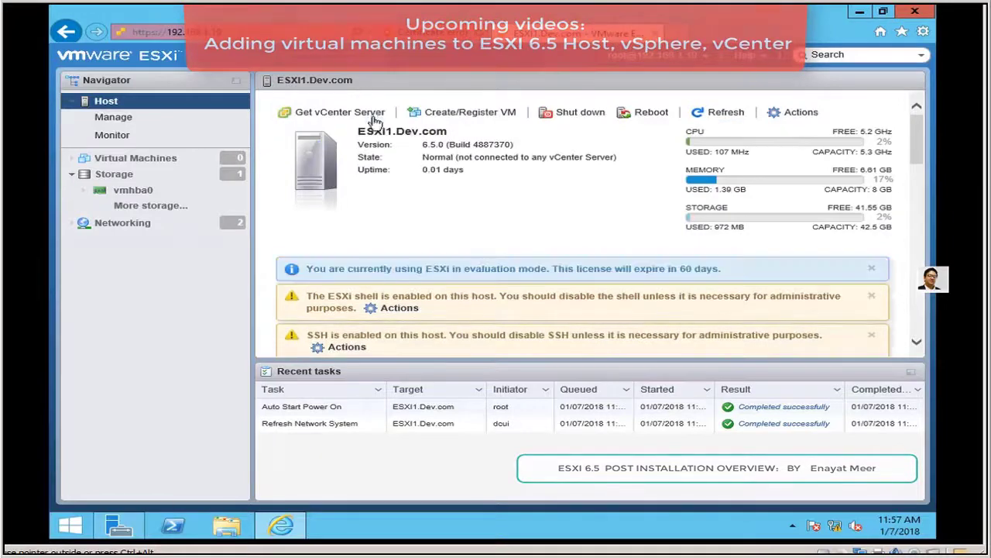
# Step: Look at Local Server properties in Server Manager, then show the empty Virtual Machines list again
pyautogui.click(119, 527)
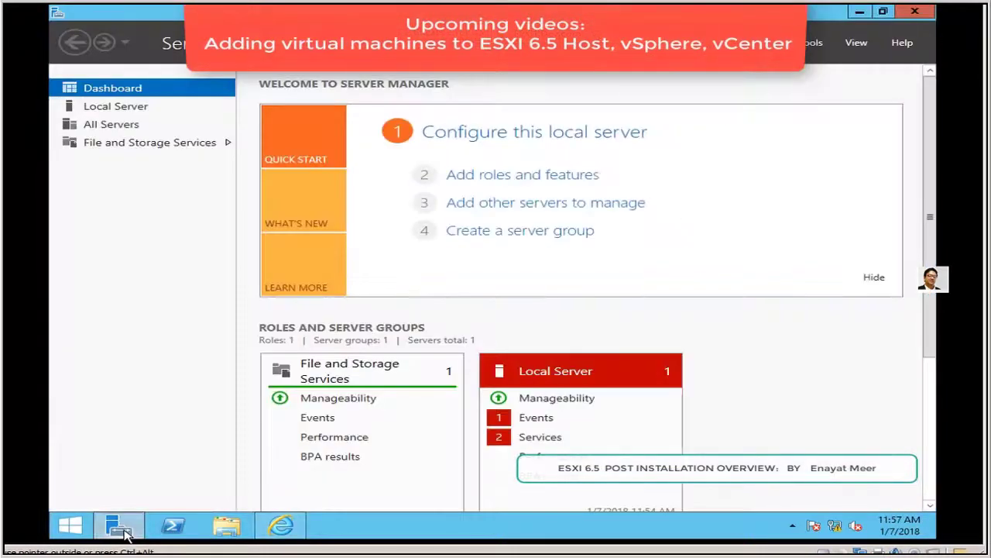
pyautogui.click(124, 108)
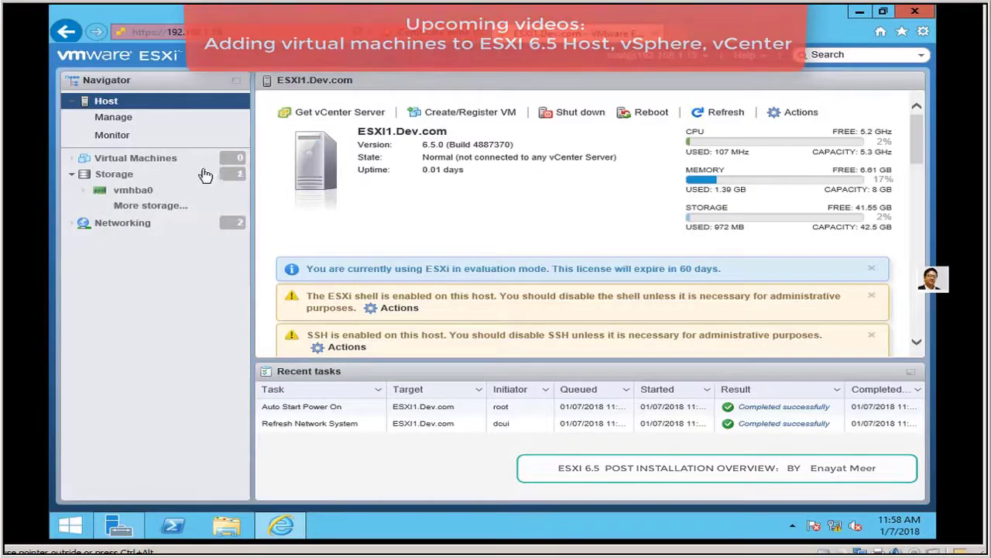
pyautogui.click(141, 165)
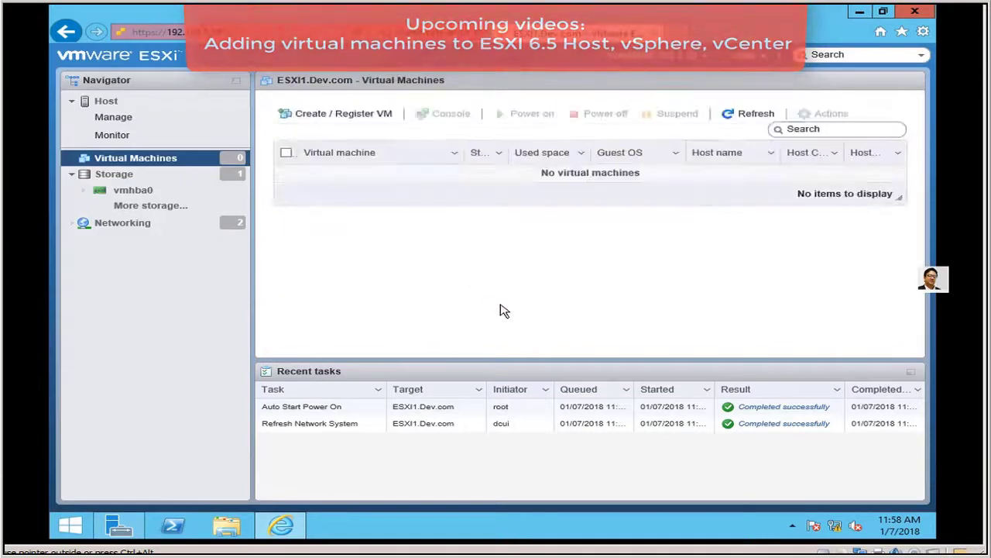